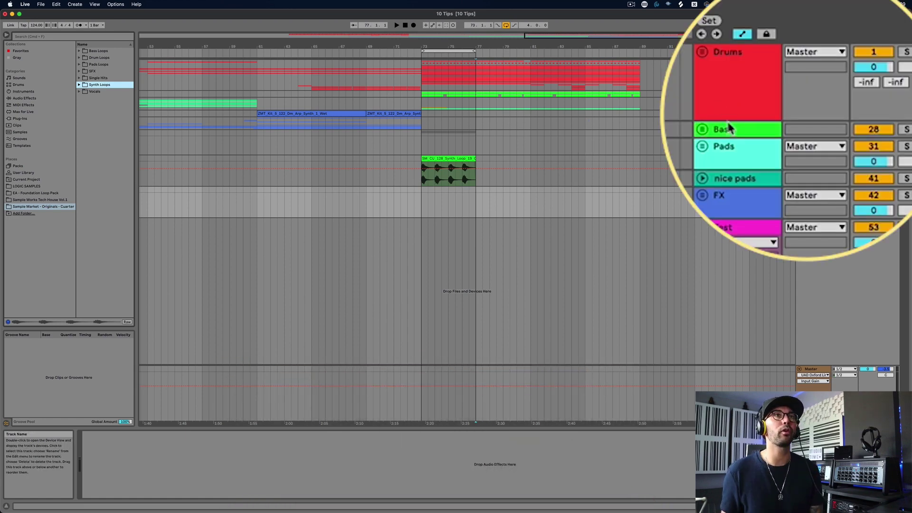
{"action": "left_click", "coordinate": [704, 53]}
{"action": "left_click", "coordinate": [703, 53]}
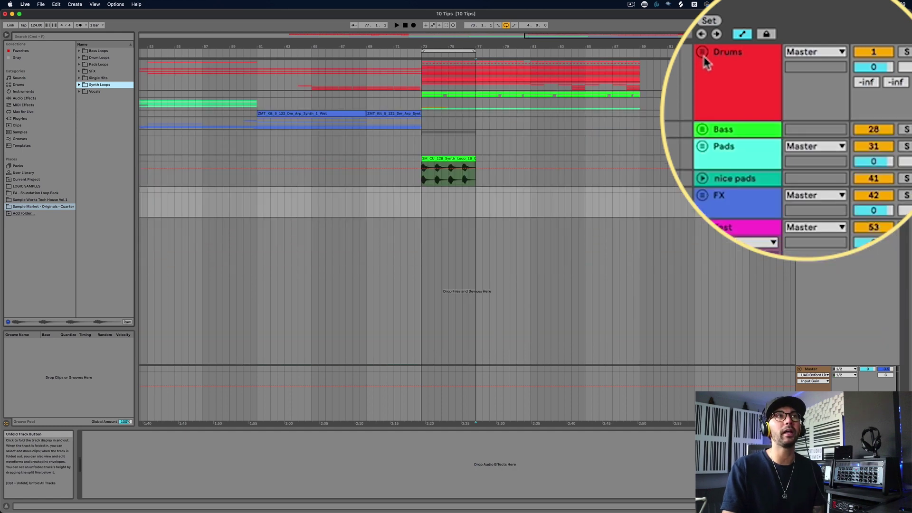
{"action": "left_click", "coordinate": [703, 53]}
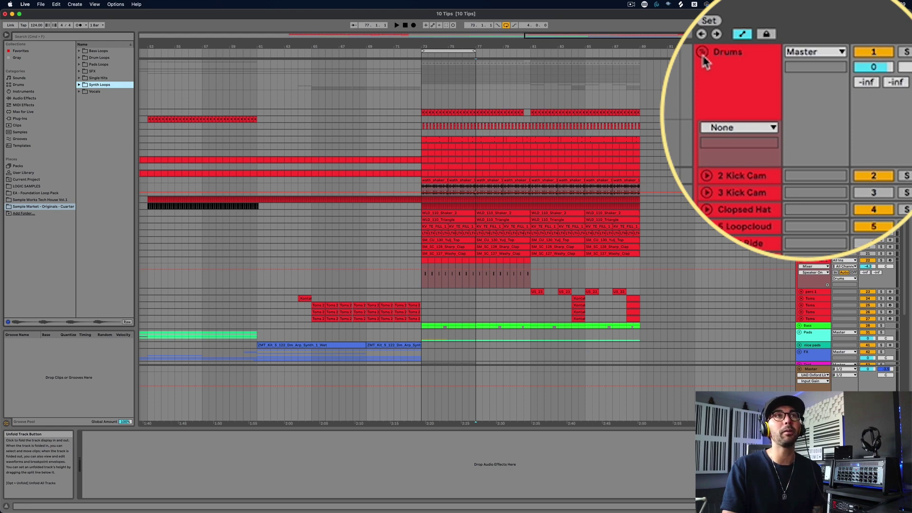
{"action": "left_click", "coordinate": [703, 54]}
{"action": "left_click", "coordinate": [705, 132]}
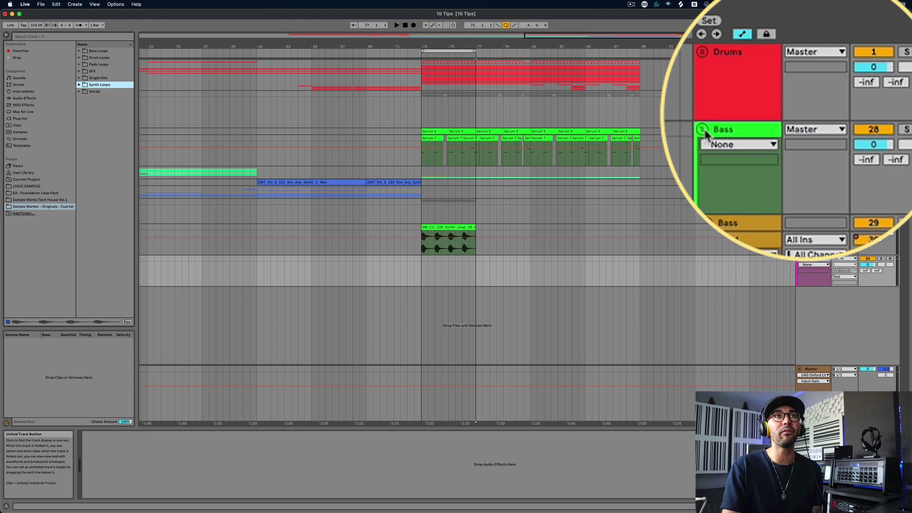
{"action": "left_click", "coordinate": [704, 132]}
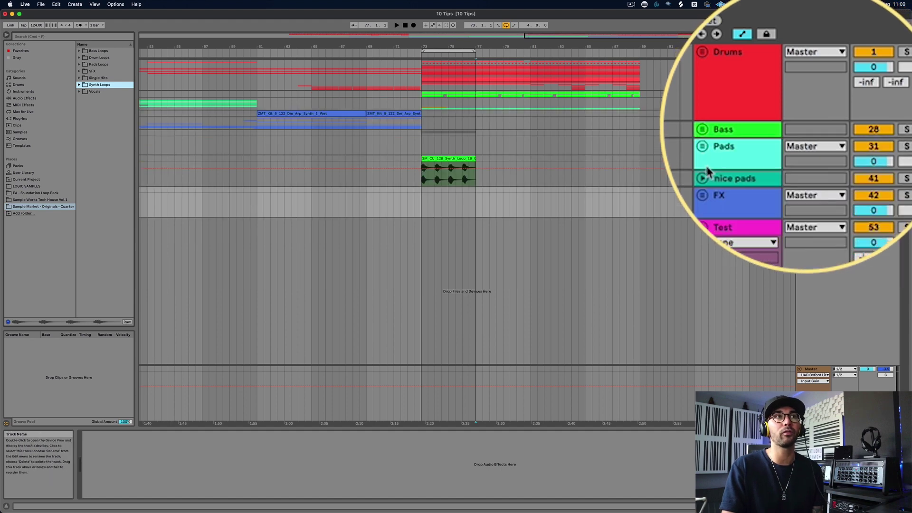
{"action": "left_click", "coordinate": [703, 147]}
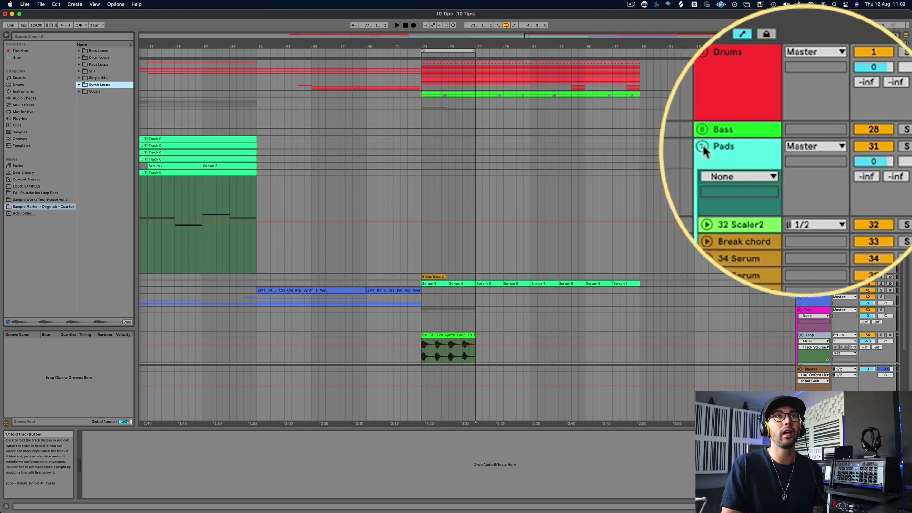
{"action": "left_click", "coordinate": [704, 148]}
{"action": "left_click", "coordinate": [702, 179]}
{"action": "left_click", "coordinate": [703, 179]}
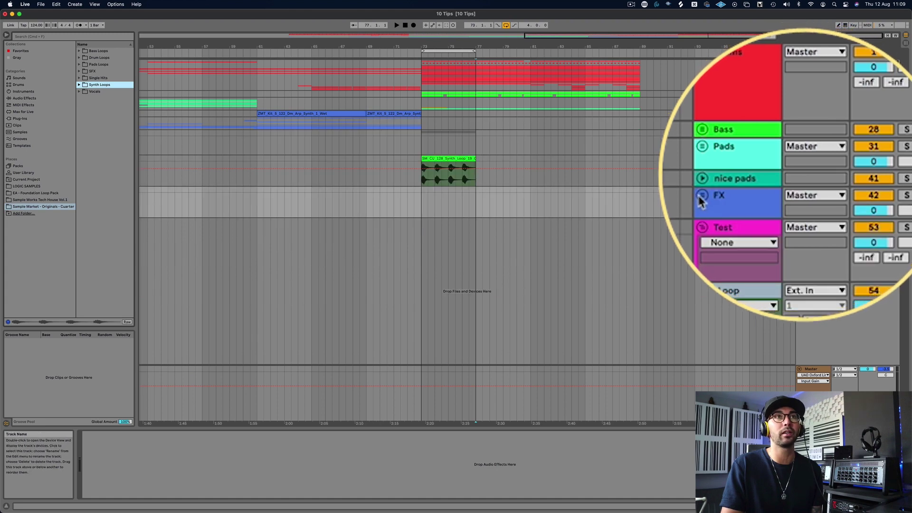
{"action": "left_click", "coordinate": [703, 196]}
{"action": "left_click", "coordinate": [703, 195]}
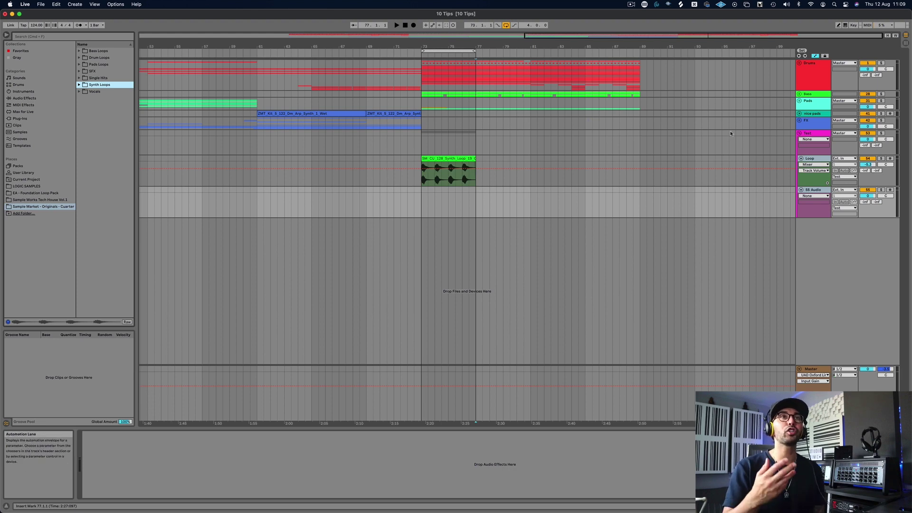
- Group the Loop and 55 Audio tracks together into a new 54 Group
{"action": "left_click", "coordinate": [817, 160]}
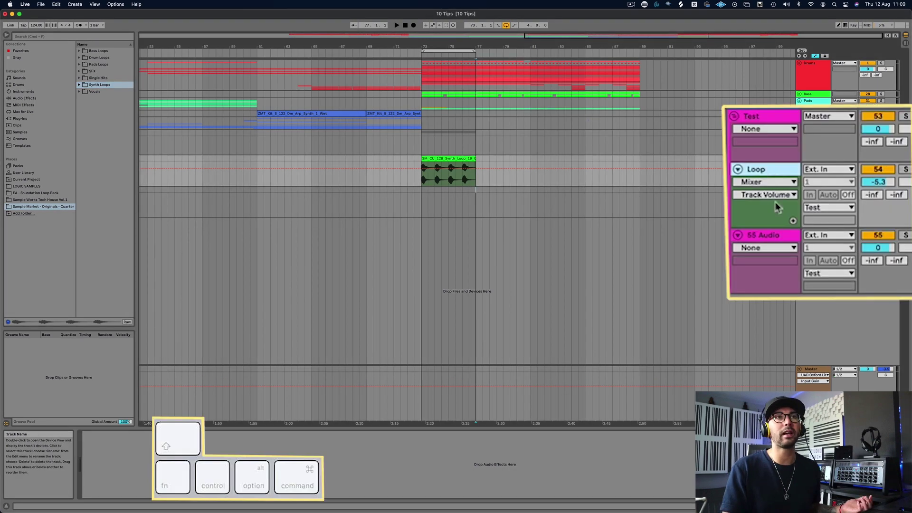
{"action": "left_click", "coordinate": [773, 240]}
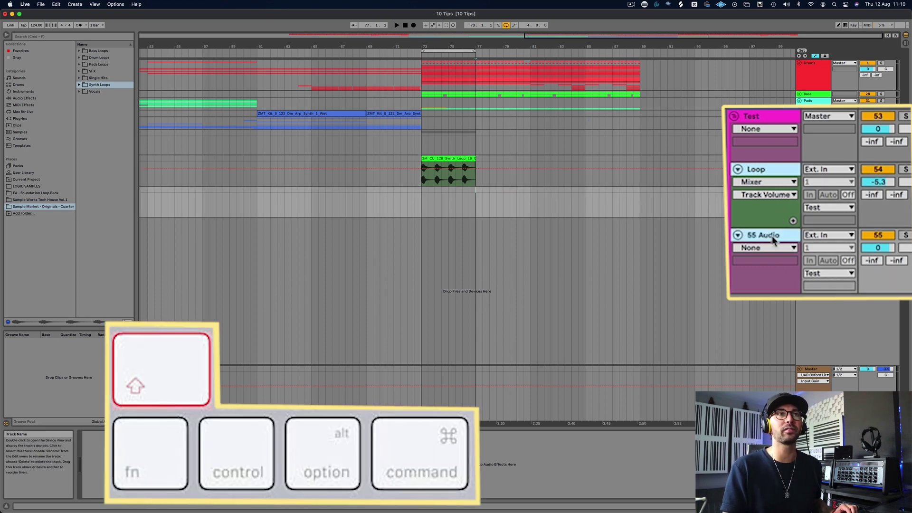
{"action": "right_click", "coordinate": [773, 239]}
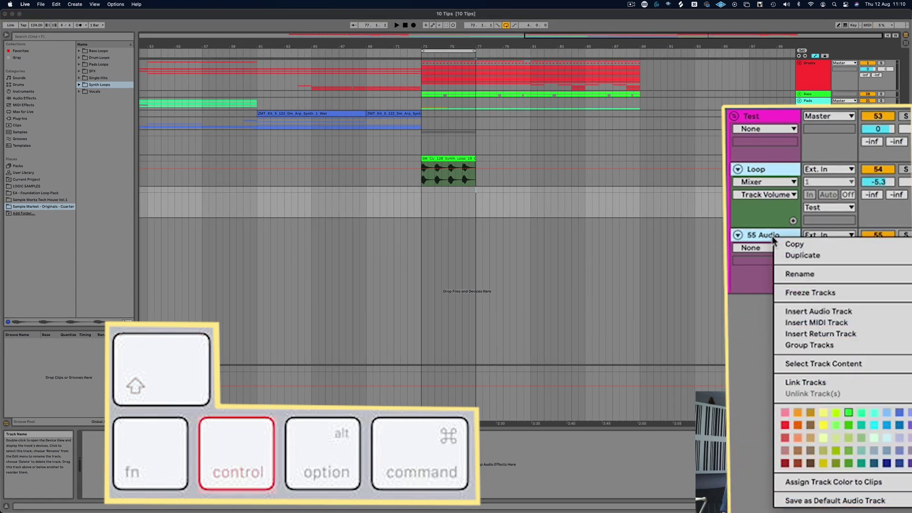
{"action": "left_click", "coordinate": [827, 346]}
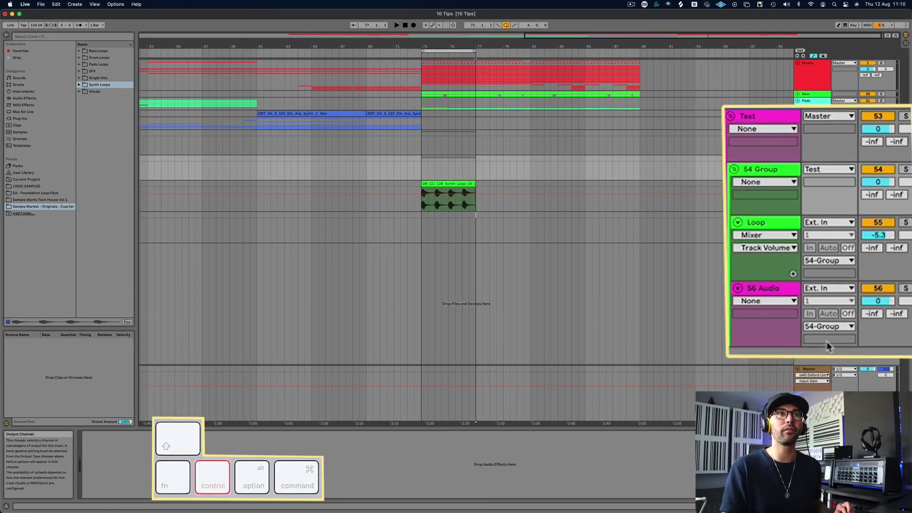
- Fold and unfold 54 Group twice, leaving its tracks visible
{"action": "left_click", "coordinate": [735, 170]}
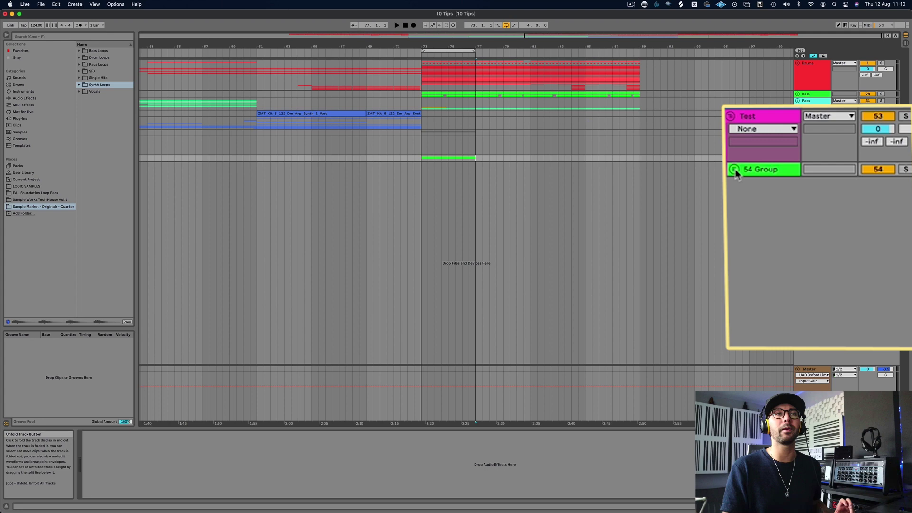
{"action": "left_click", "coordinate": [735, 170]}
{"action": "left_click", "coordinate": [735, 170]}
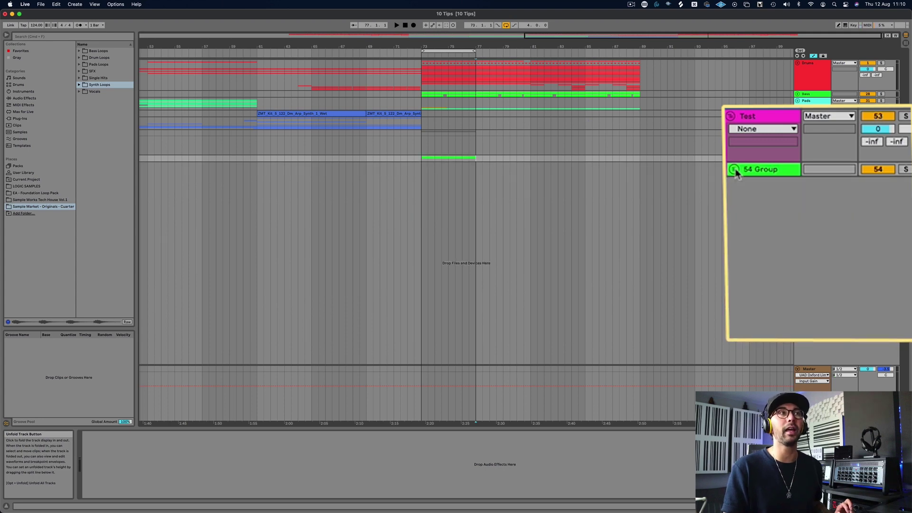
{"action": "left_click", "coordinate": [735, 170]}
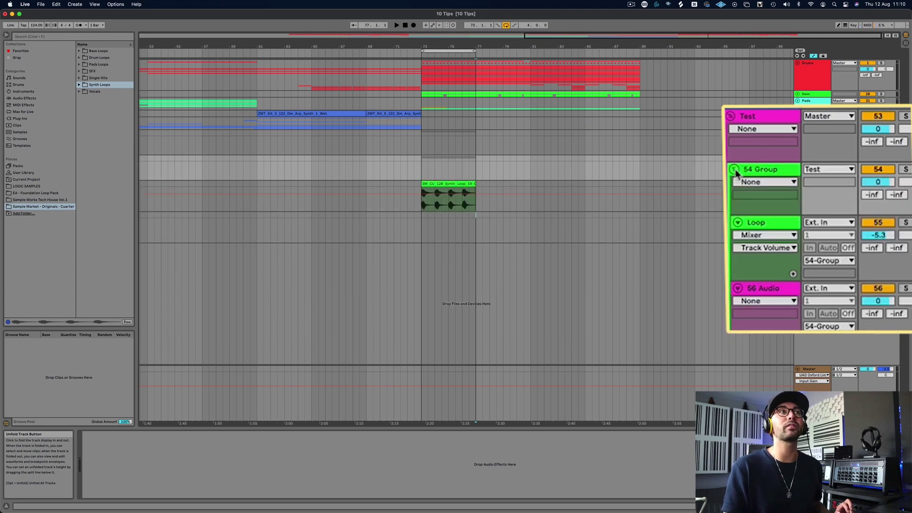
- Colour 54 Group, Loop and 56 Audio blue, then fold and unfold the group
{"action": "left_click", "coordinate": [774, 290], "text": "shift"}
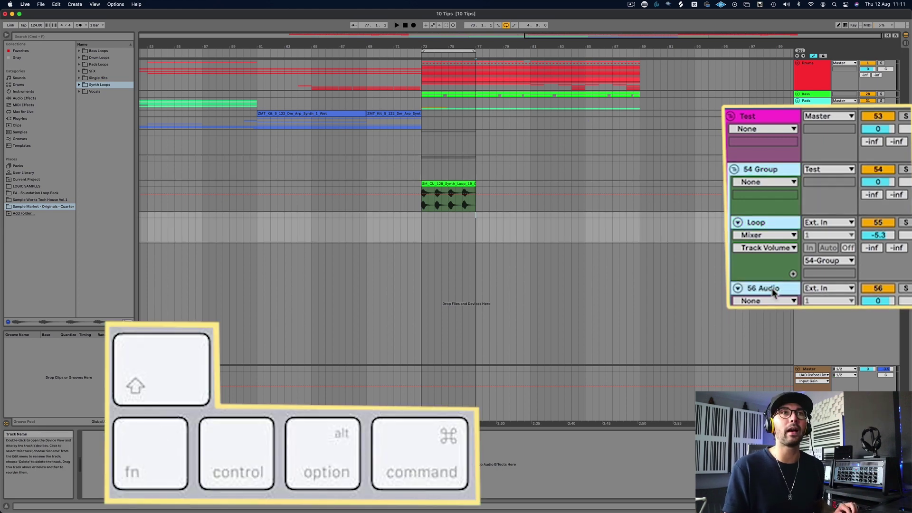
{"action": "key", "text": "shift"}
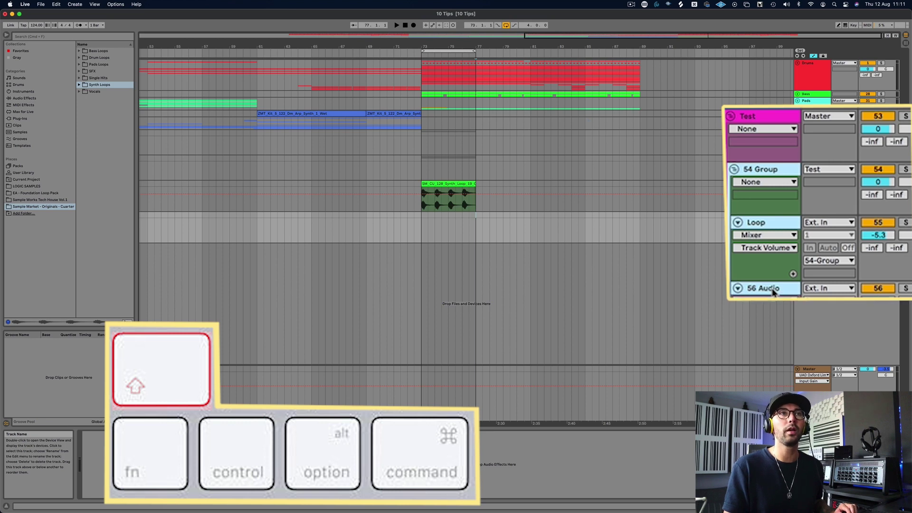
{"action": "left_click", "coordinate": [773, 291], "text": "ctrl"}
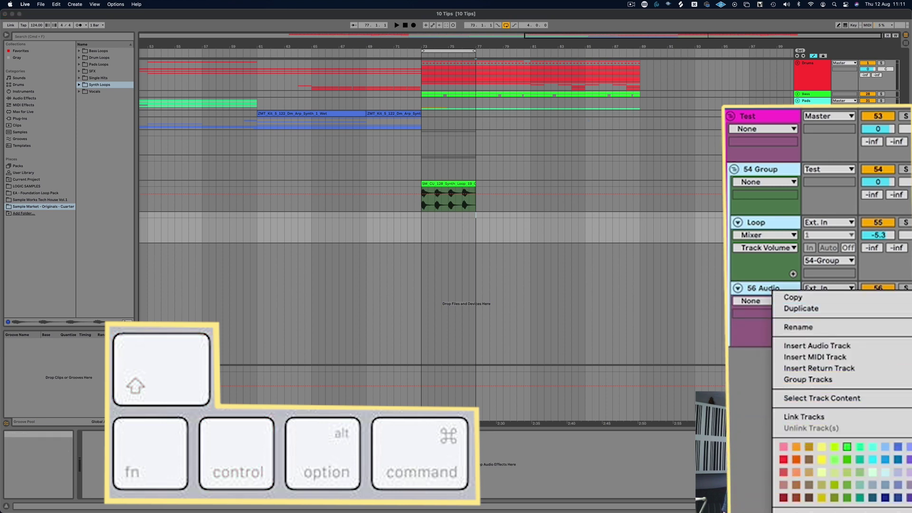
{"action": "left_click", "coordinate": [898, 498]}
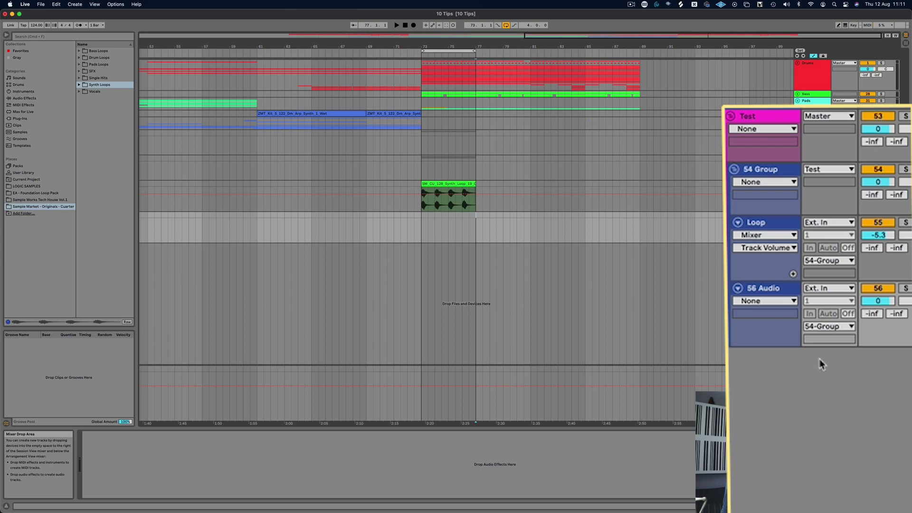
{"action": "left_click", "coordinate": [799, 159]}
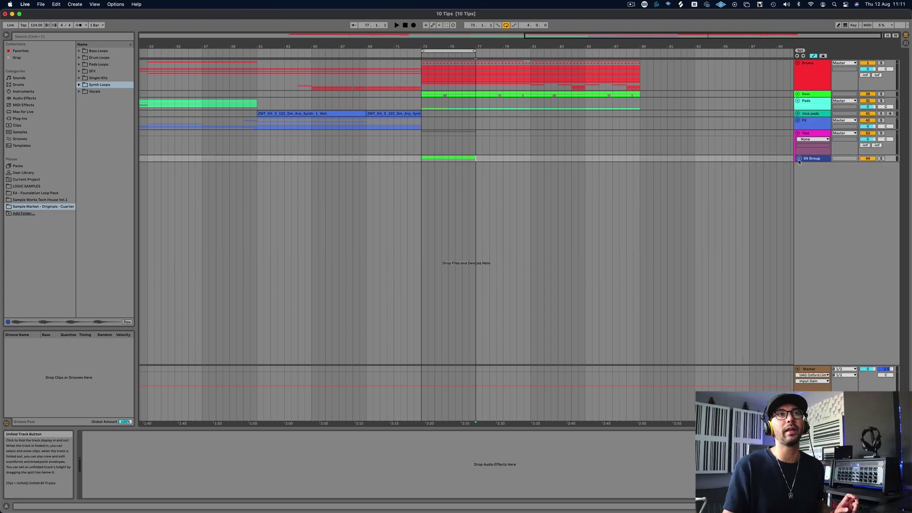
{"action": "left_click", "coordinate": [799, 160]}
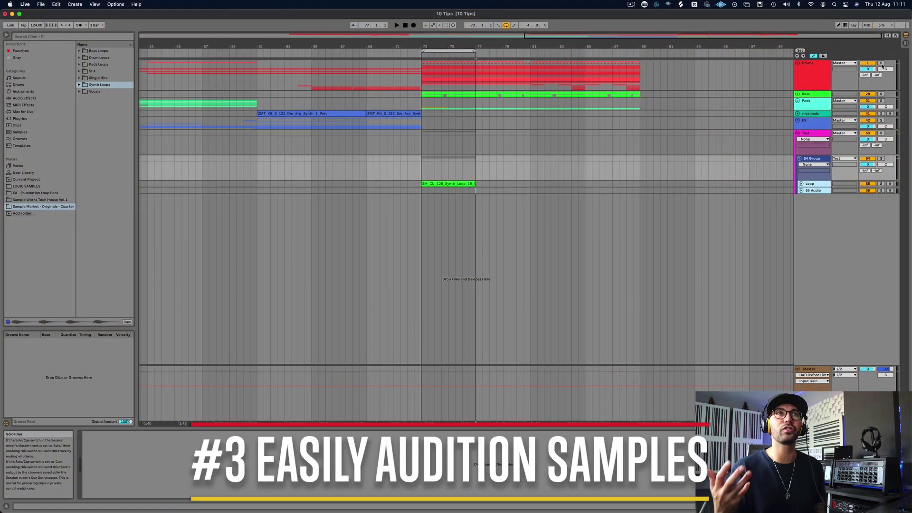
- Solo and unfold the Drums group, start playback, and show the clap track's Simpler sample
{"action": "left_click", "coordinate": [882, 64]}
{"action": "left_click", "coordinate": [798, 63]}
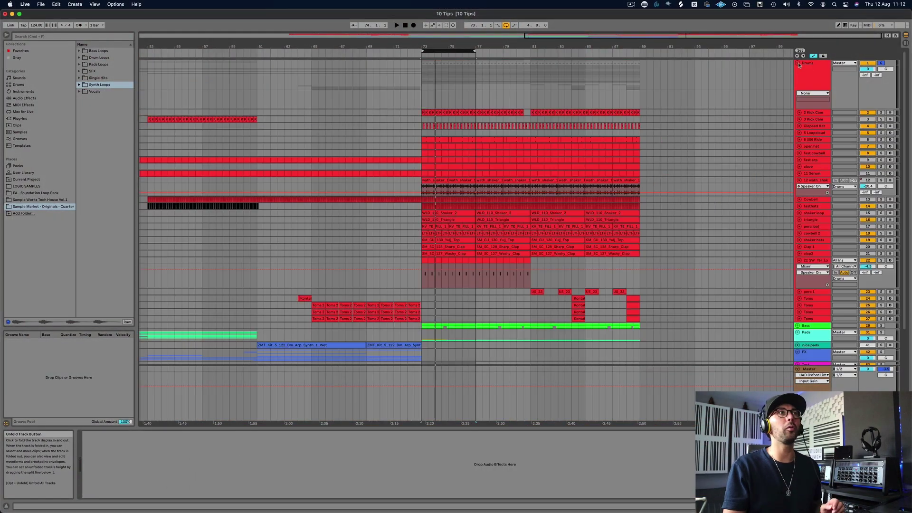
{"action": "key", "text": "space"}
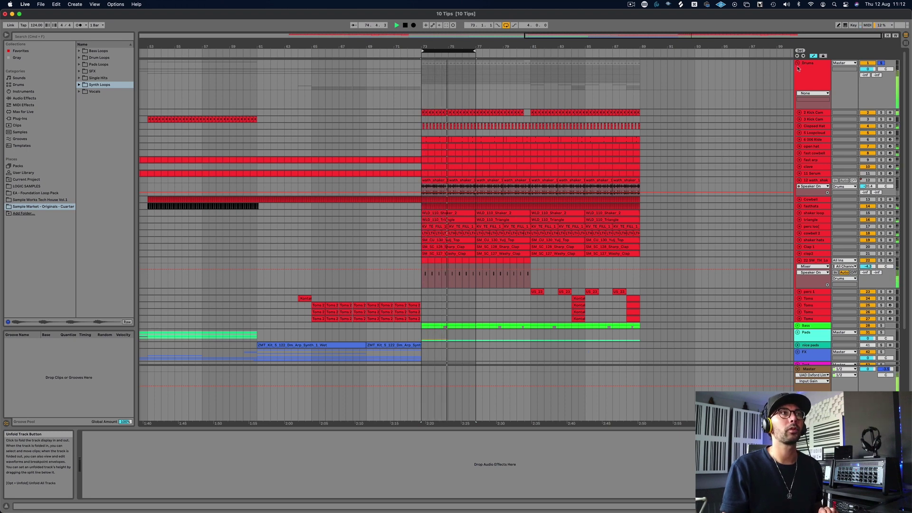
{"action": "left_click", "coordinate": [812, 260]}
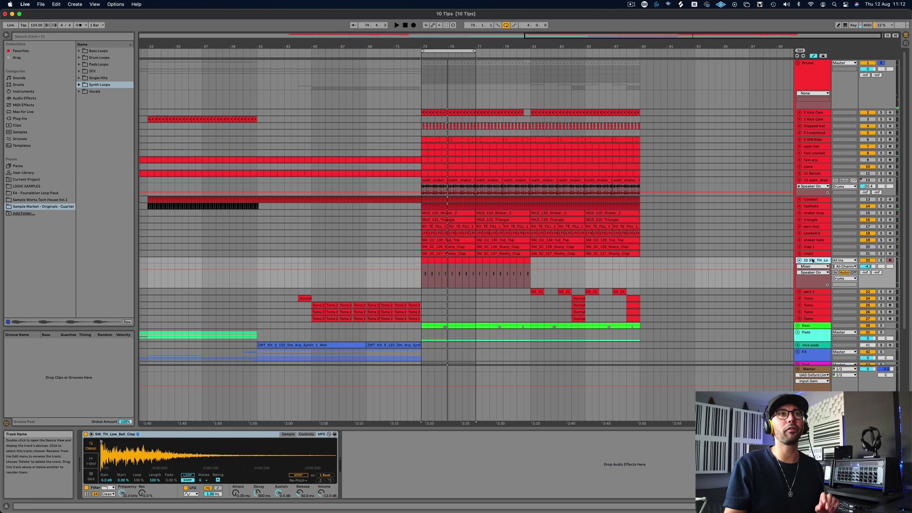
{"action": "left_click", "coordinate": [40, 199]}
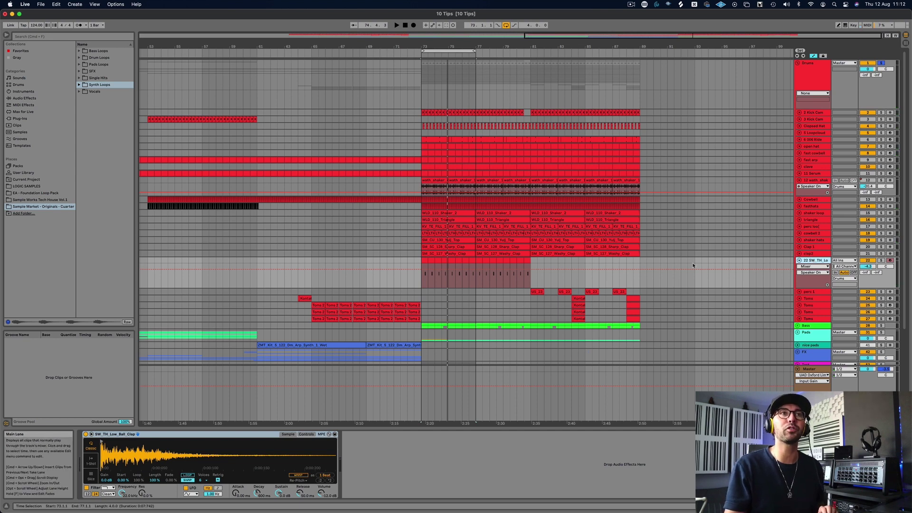
- Expand Drums › Drum Hits › Clap in the browser and stop playback
{"action": "left_click", "coordinate": [94, 57]}
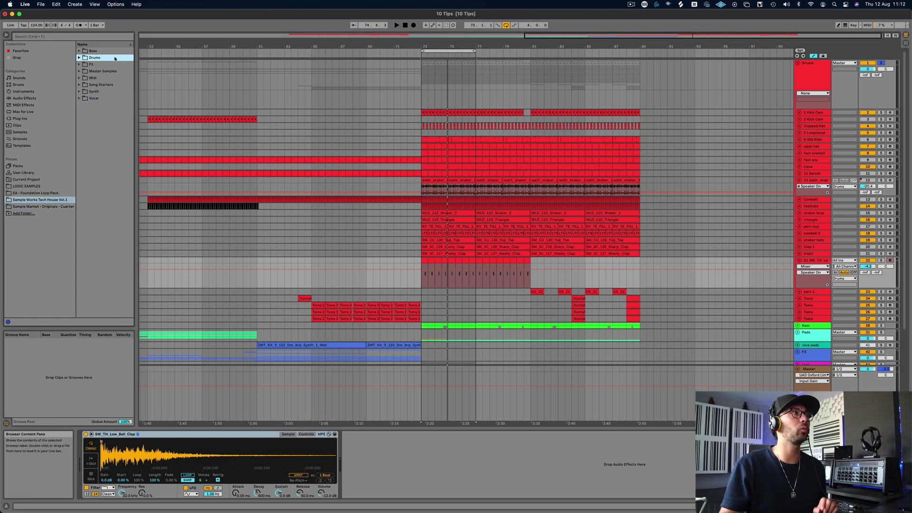
{"action": "left_click", "coordinate": [80, 57]}
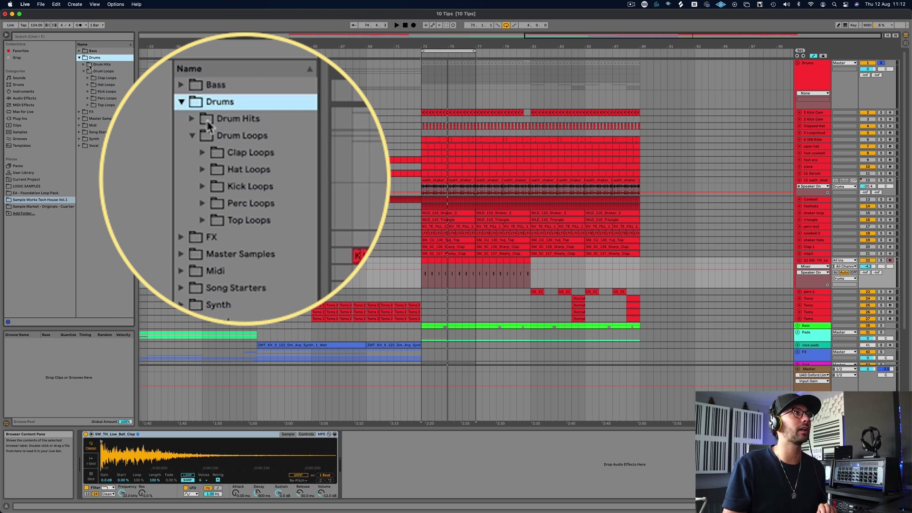
{"action": "left_click", "coordinate": [106, 64]}
{"action": "left_click", "coordinate": [114, 72]}
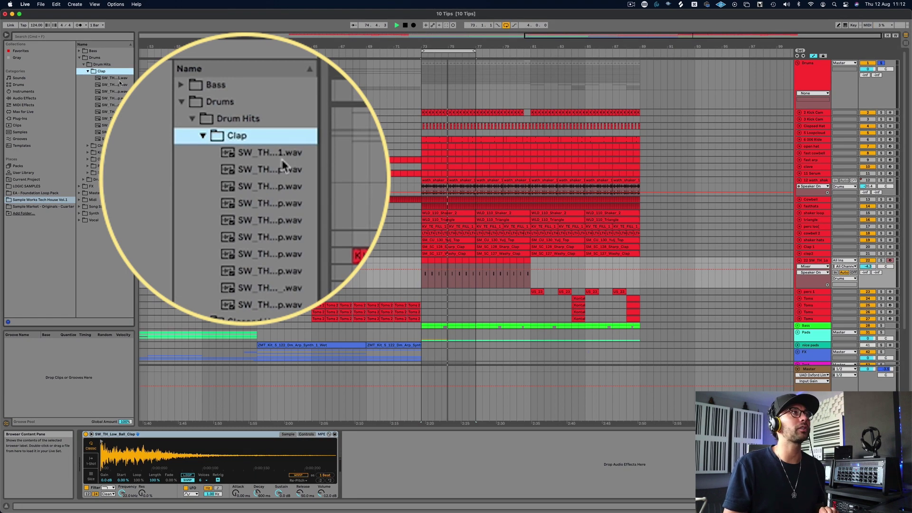
{"action": "key", "text": "space"}
- Audition the second through sixth clap samples in turn
{"action": "left_click", "coordinate": [115, 85]}
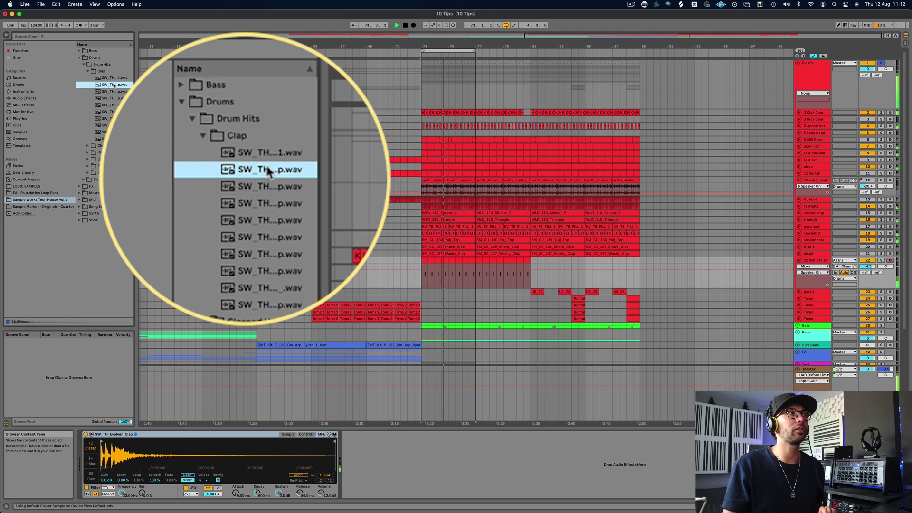
{"action": "left_click", "coordinate": [116, 91]}
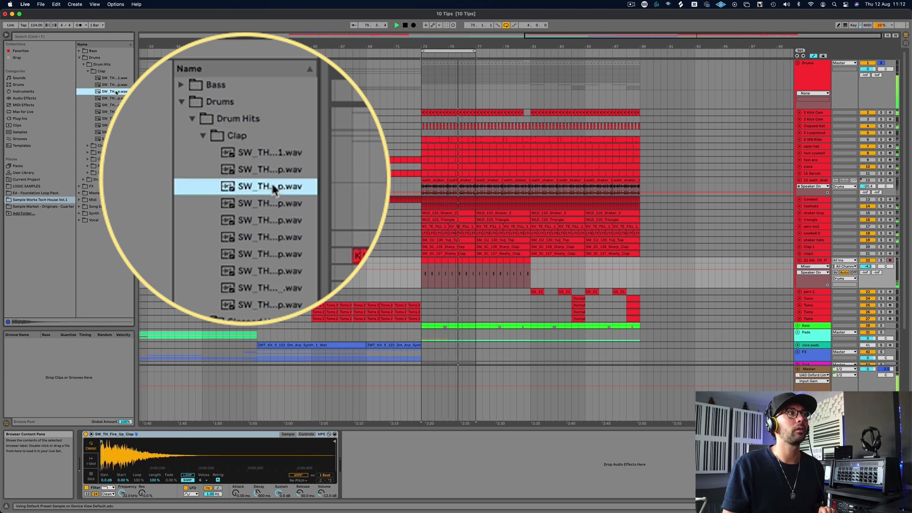
{"action": "left_click", "coordinate": [116, 99]}
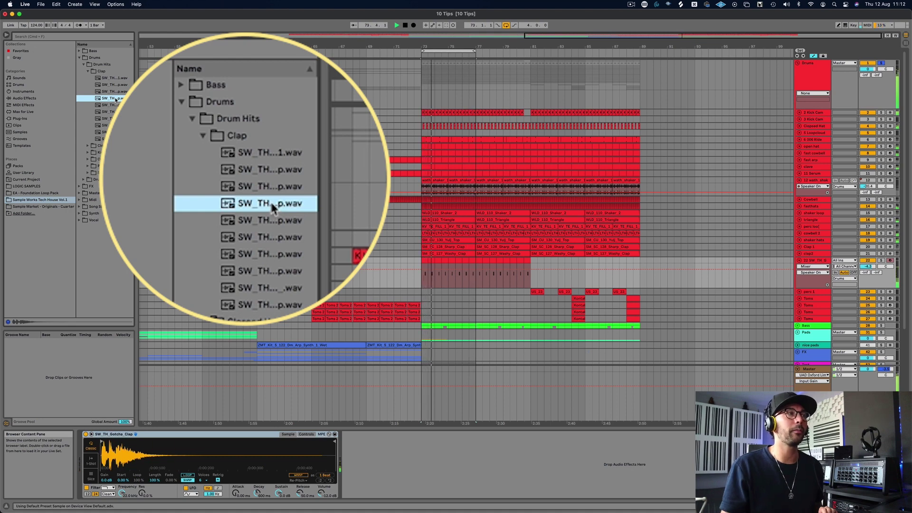
{"action": "left_click", "coordinate": [117, 105]}
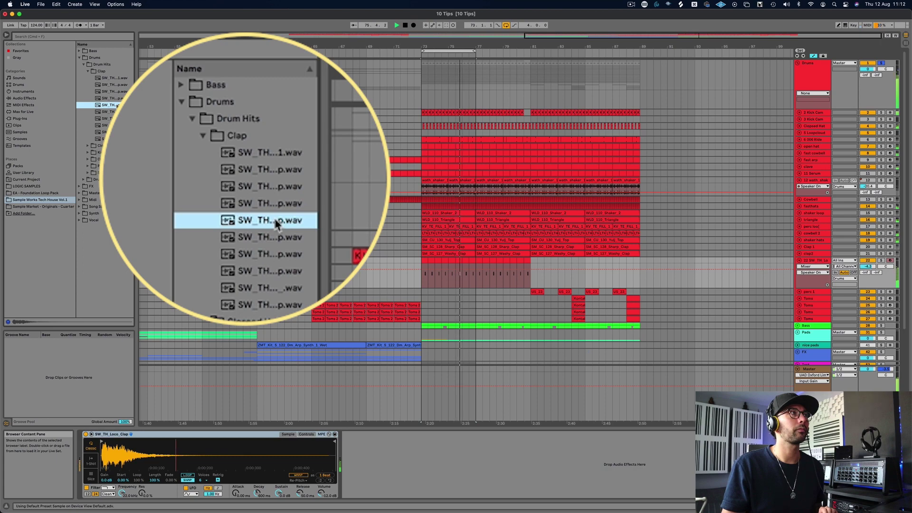
{"action": "left_click", "coordinate": [118, 112]}
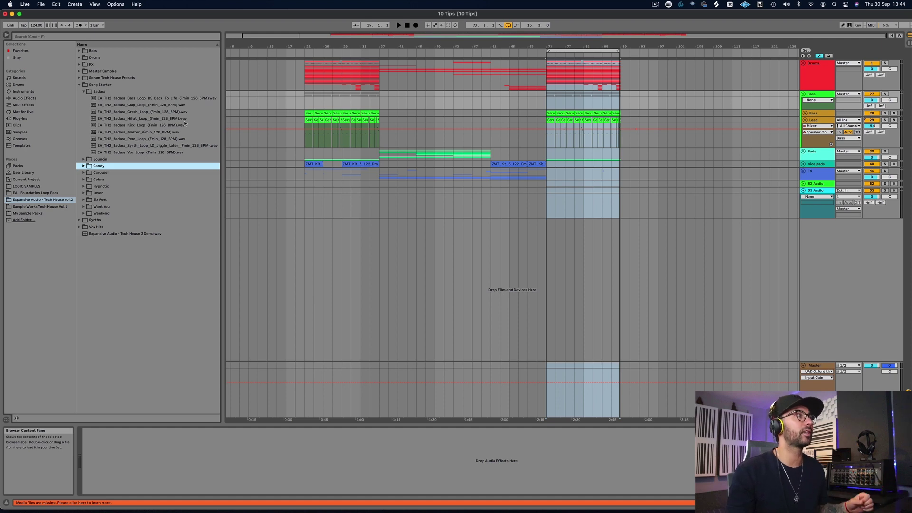
- Drop the nine Badass loops at bar 21, undo, and re-drop them with Cmd onto separate tracks
{"action": "left_click", "coordinate": [140, 153]}
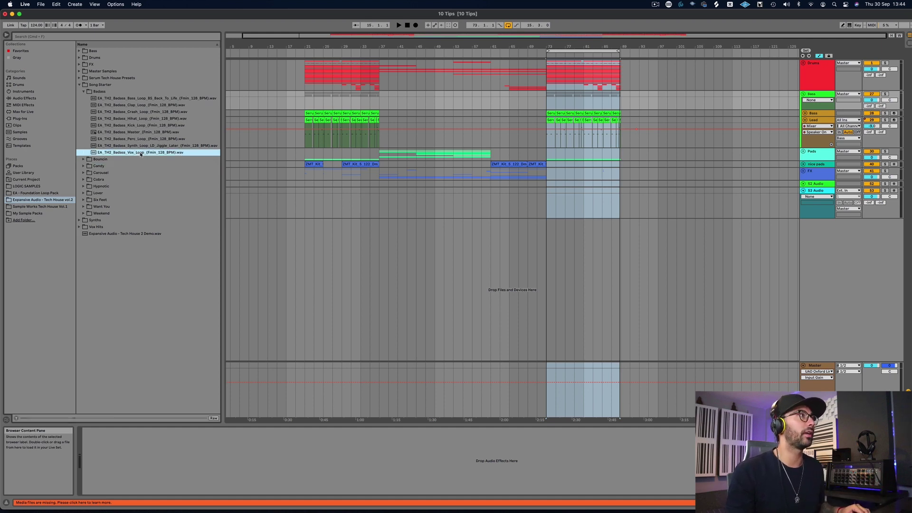
{"action": "left_click", "coordinate": [126, 98], "text": "shift"}
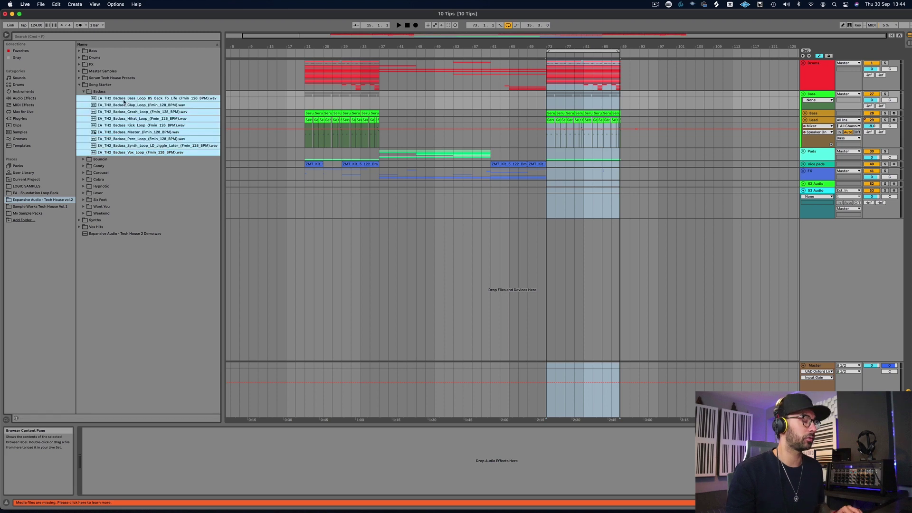
{"action": "left_click_drag", "start_coordinate": [122, 100], "coordinate": [307, 236]}
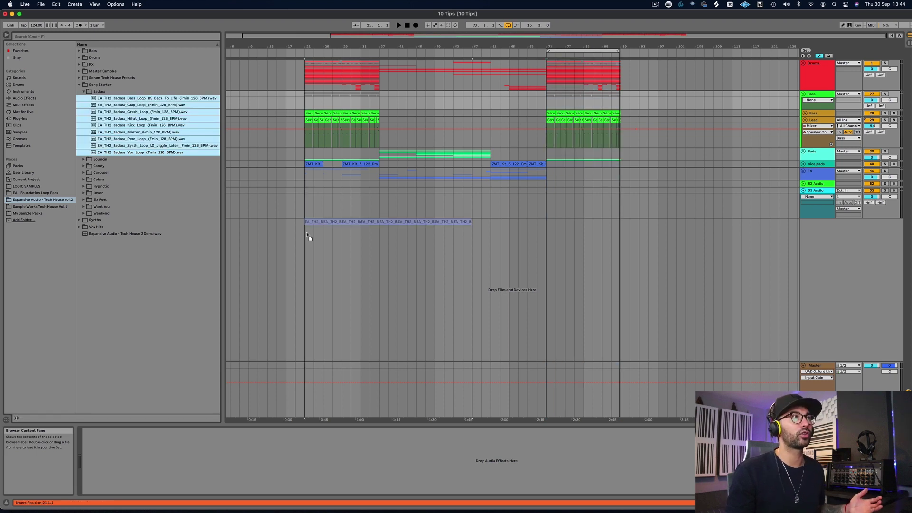
{"action": "left_click_drag", "start_coordinate": [305, 234], "coordinate": [305, 233]}
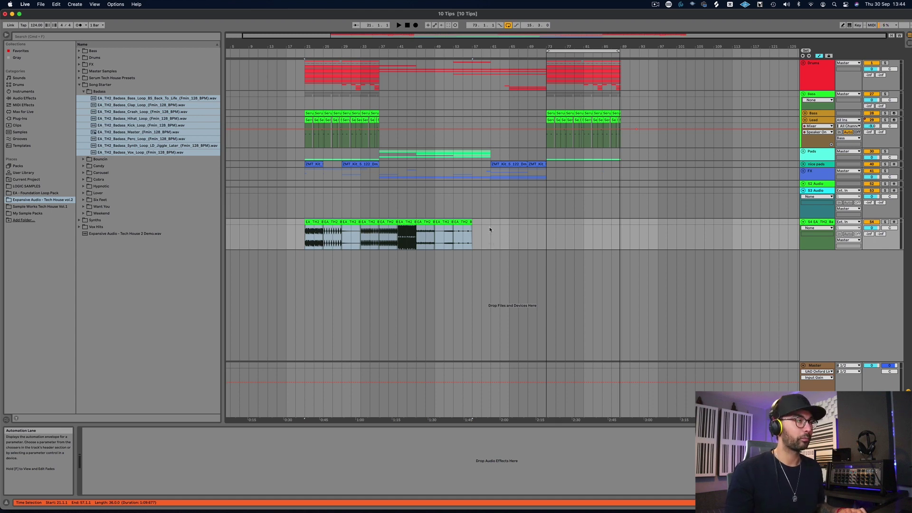
{"action": "key", "text": "super+z"}
{"action": "left_click_drag", "start_coordinate": [143, 125], "coordinate": [306, 225]}
{"action": "key", "text": "super"}
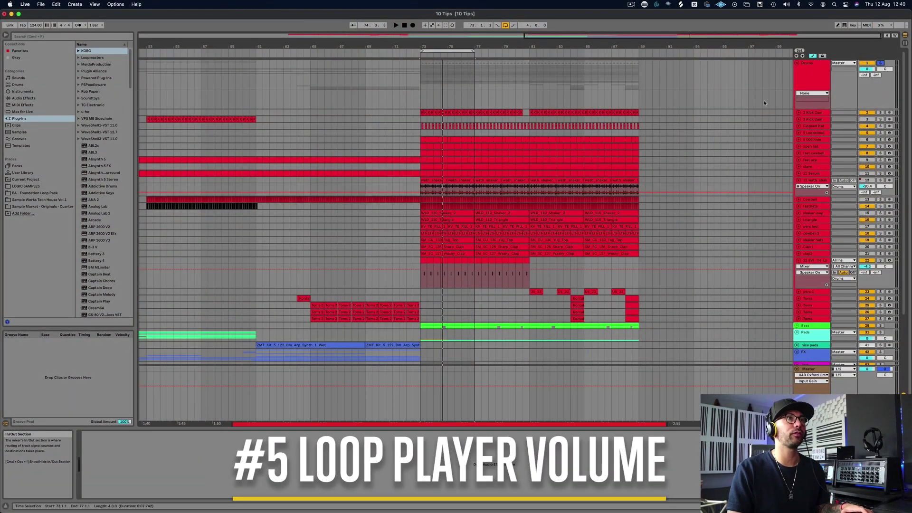
- Loop bars 73–77, play, audition a Sample Works Top Loops file, then undo to restore clips
{"action": "left_click", "coordinate": [447, 50]}
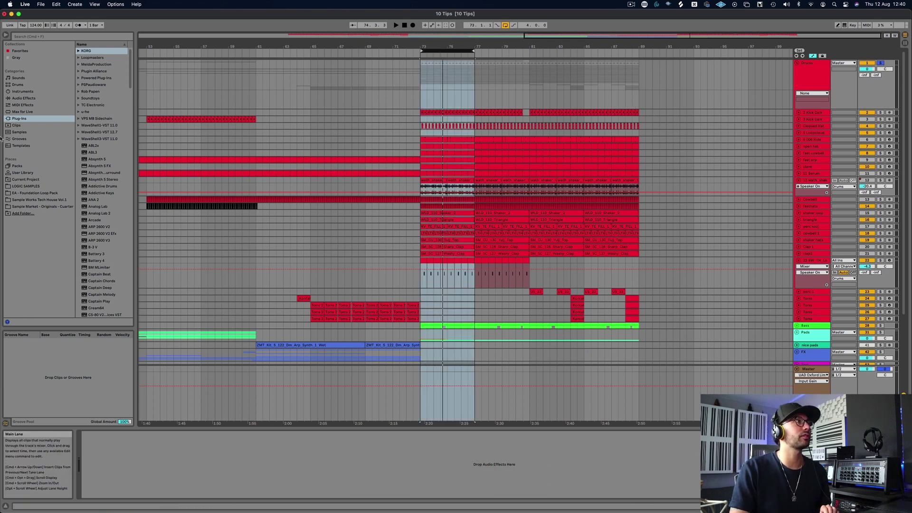
{"action": "left_click", "coordinate": [40, 200]}
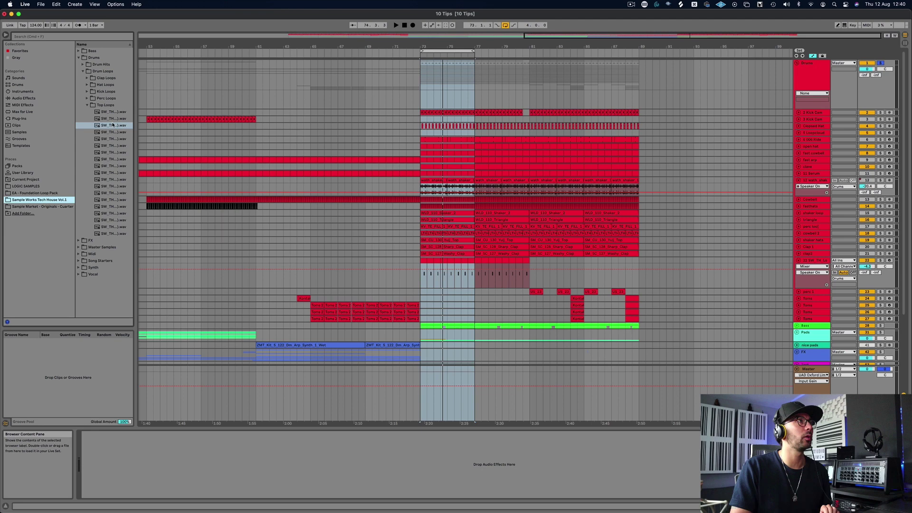
{"action": "scroll", "coordinate": [401, 82], "scroll_direction": "right", "scroll_amount": 1}
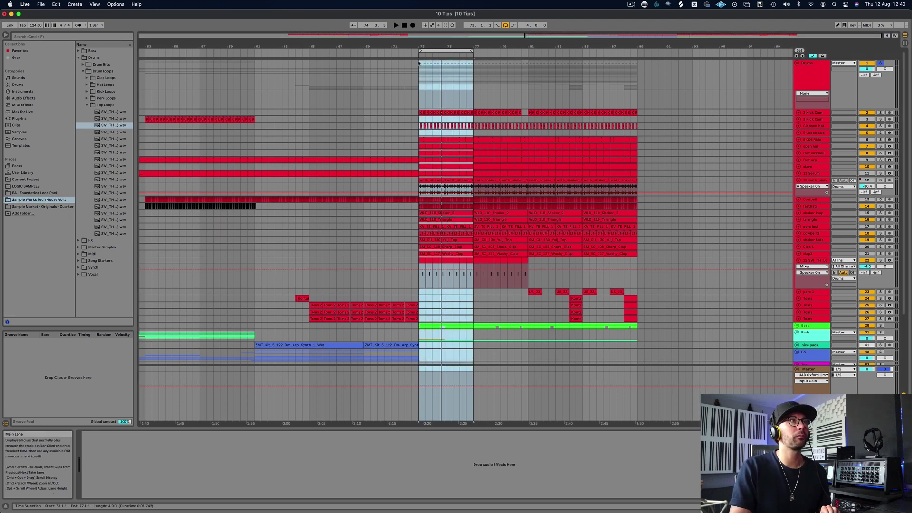
{"action": "key", "text": "space"}
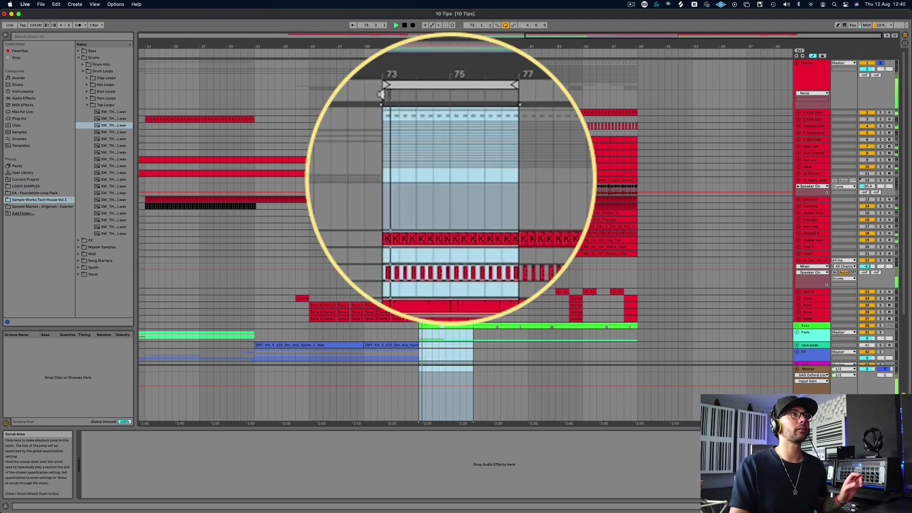
{"action": "left_click", "coordinate": [114, 132]}
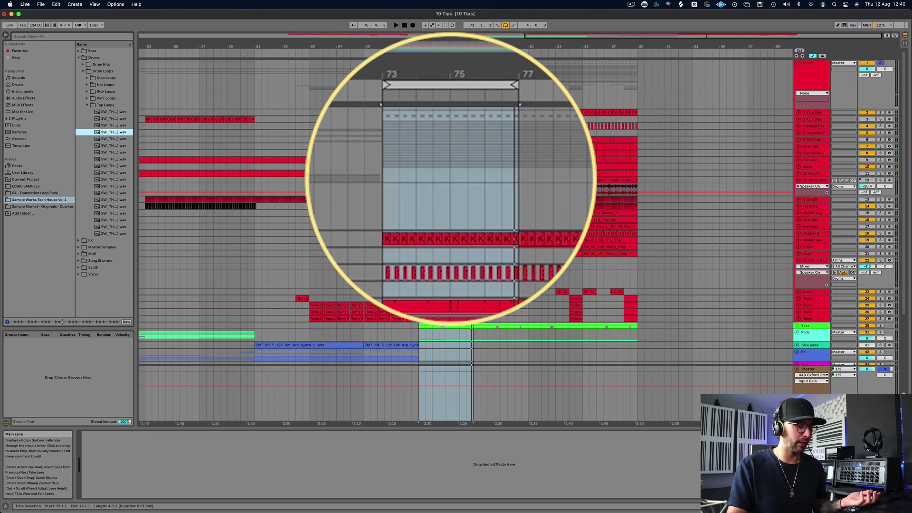
{"action": "key", "text": "super+z"}
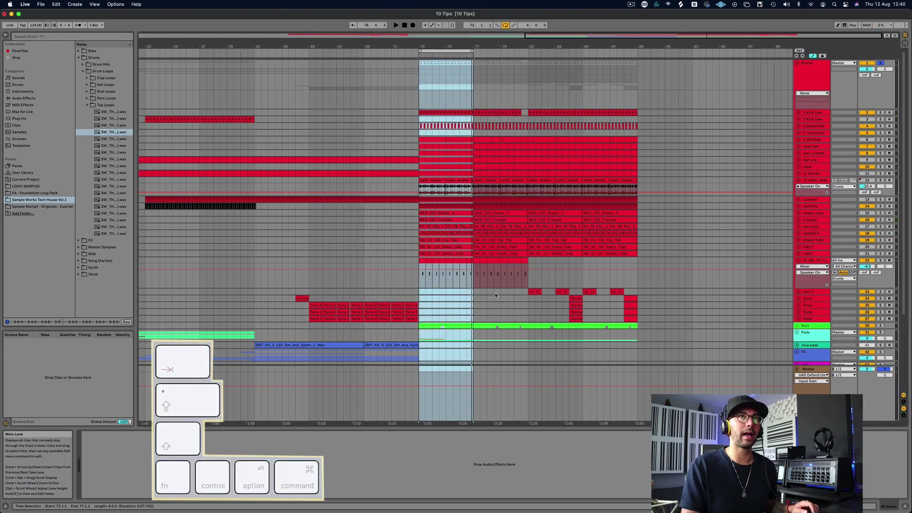
- Switch to the Session mixer and play, then stop, the set
{"action": "key", "text": "Tab"}
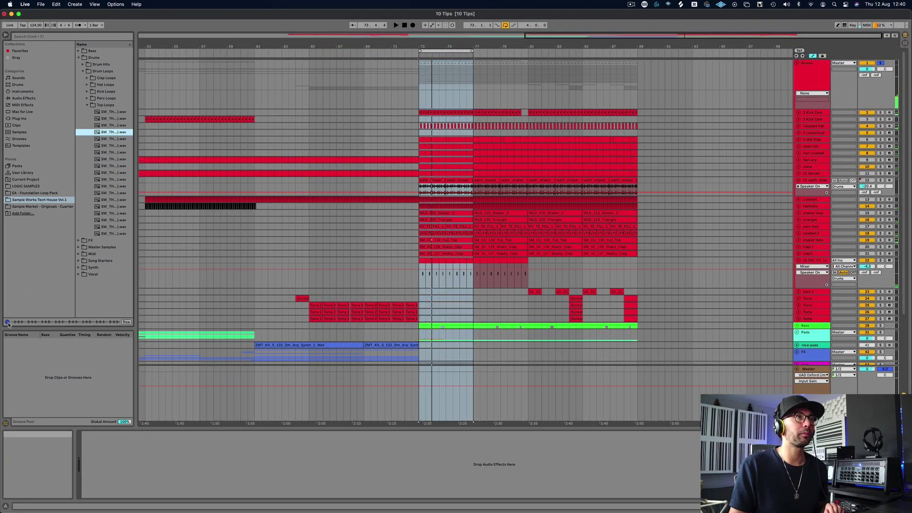
{"action": "key", "text": "space"}
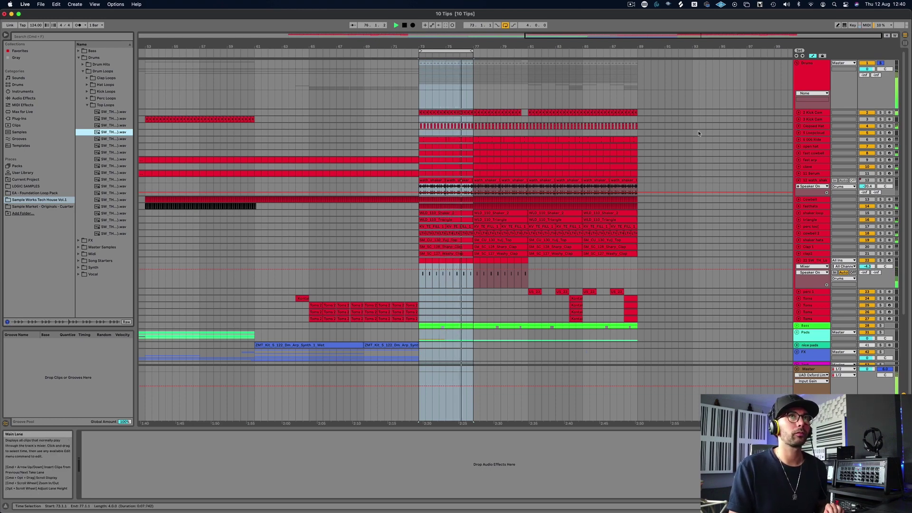
{"action": "key", "text": "space"}
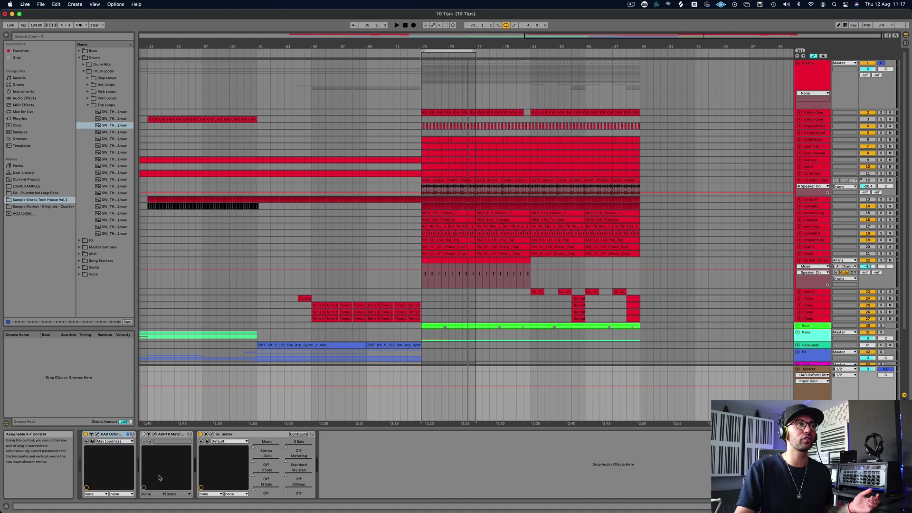
- Open the bx_meter window from the Master chain and drag it down and right
{"action": "left_click", "coordinate": [97, 435]}
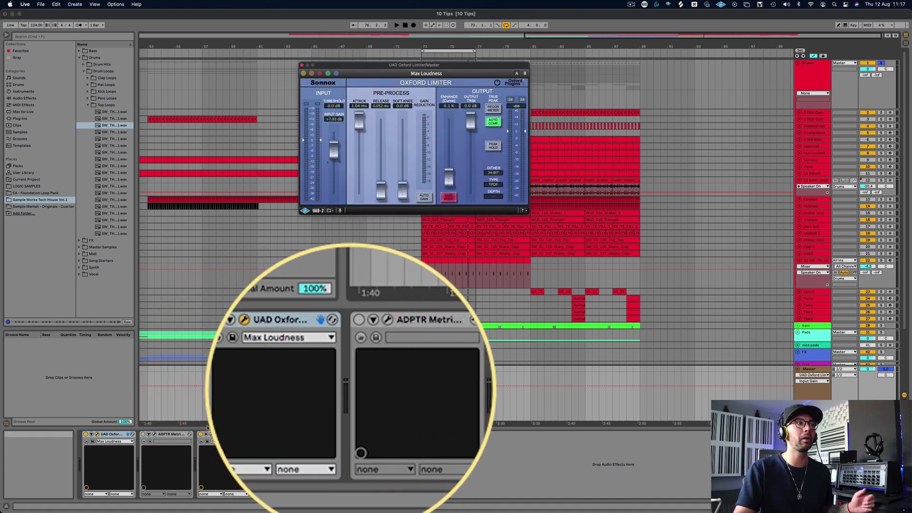
{"action": "left_click", "coordinate": [212, 434]}
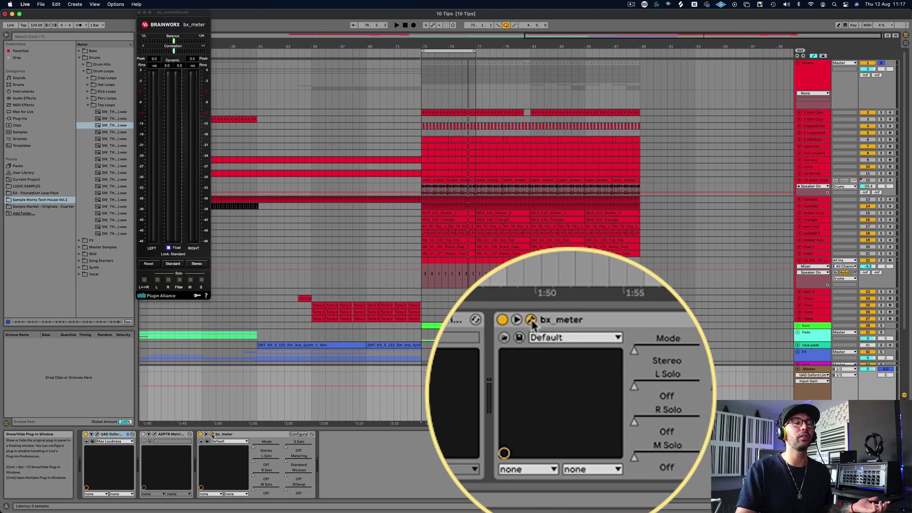
{"action": "left_click_drag", "start_coordinate": [170, 14], "coordinate": [256, 80]}
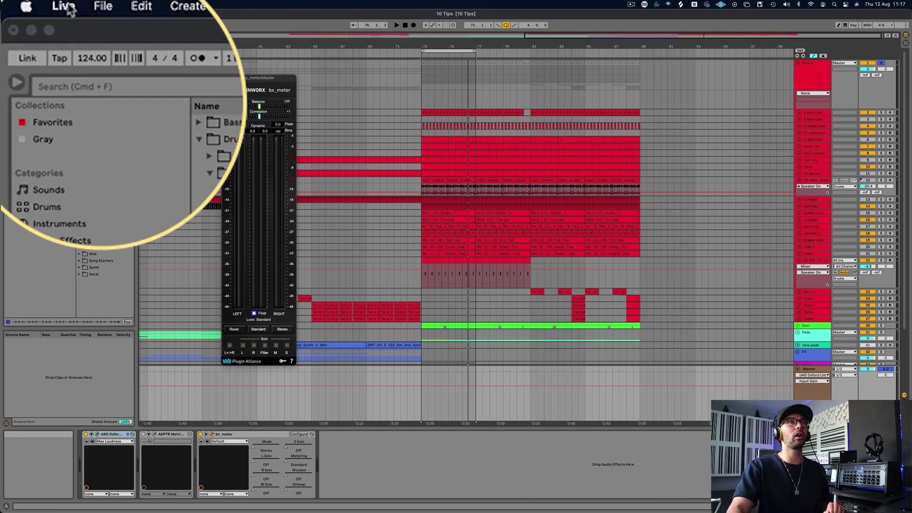
- Set Multiple Plug-In Windows to On in Live's Plug-Ins preferences
{"action": "left_click", "coordinate": [25, 4]}
{"action": "left_click", "coordinate": [91, 61]}
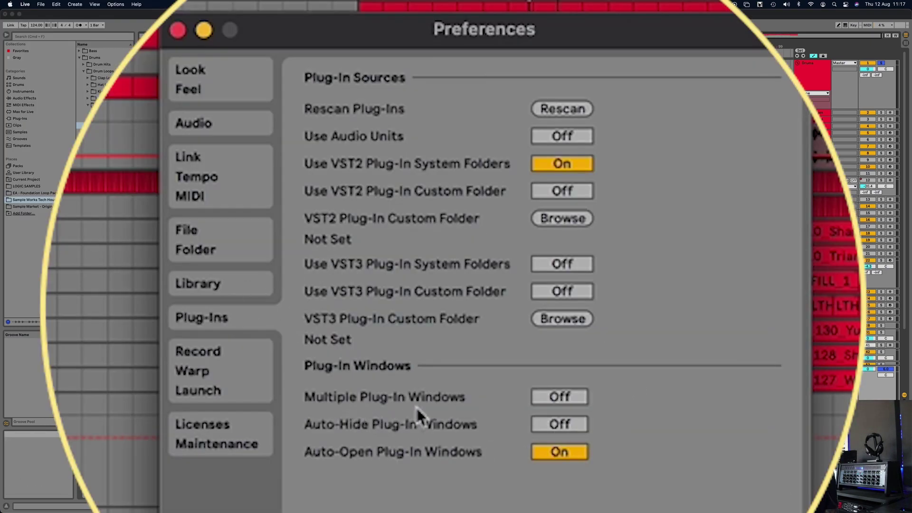
{"action": "left_click", "coordinate": [565, 403]}
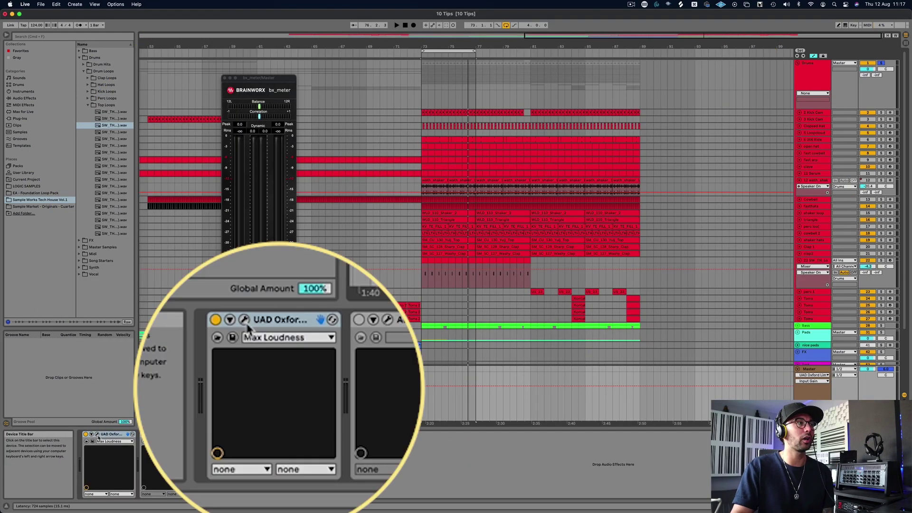
- Open the UAD Oxford Limiter window beside bx_meter and nudge it slightly lower
{"action": "left_click", "coordinate": [97, 435]}
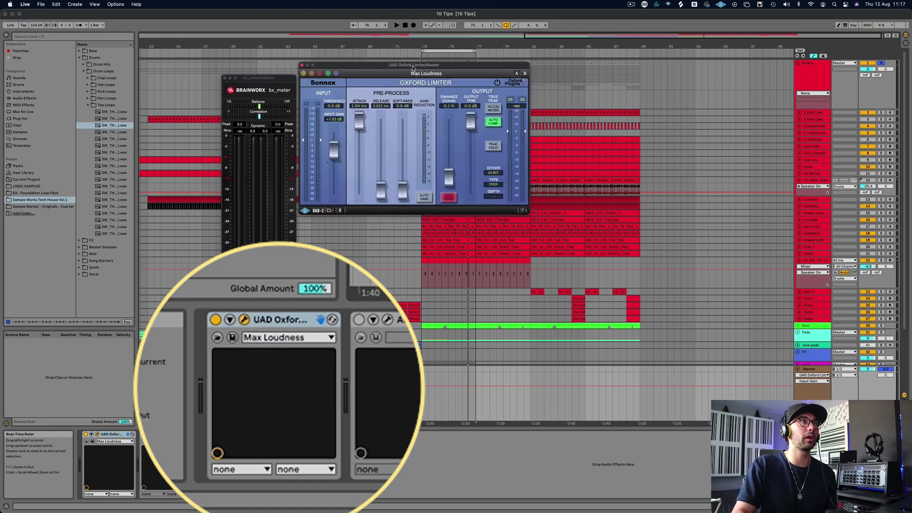
{"action": "left_click_drag", "start_coordinate": [413, 67], "coordinate": [415, 80]}
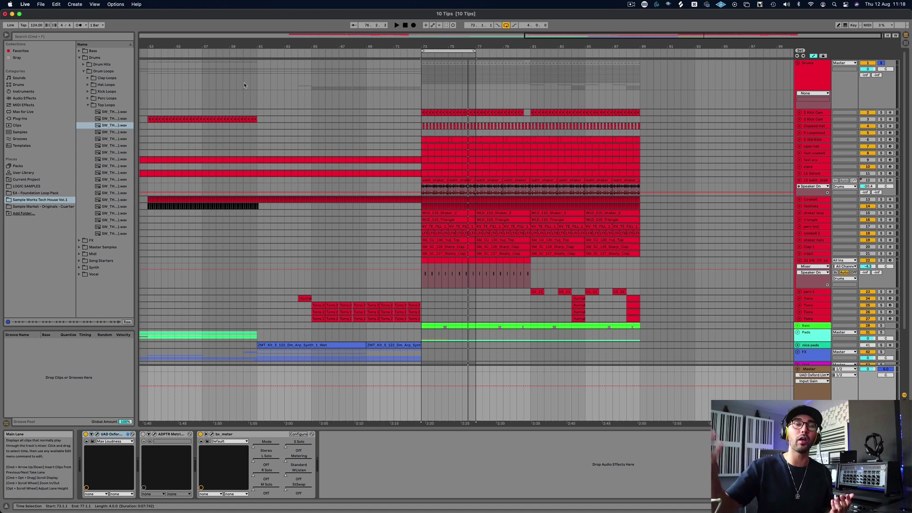
- Check the Plug-Ins preferences, close them, and list the installed plug-ins in the browser
{"action": "left_click", "coordinate": [62, 10]}
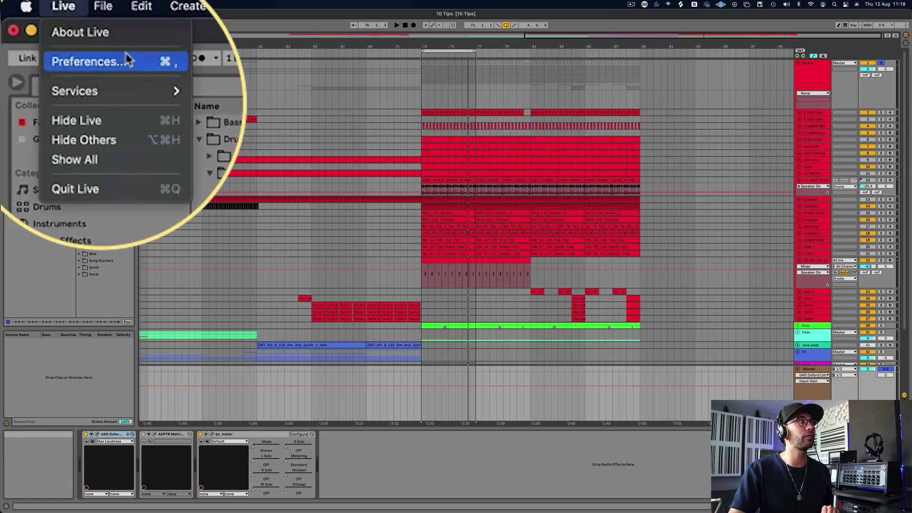
{"action": "left_click", "coordinate": [128, 61]}
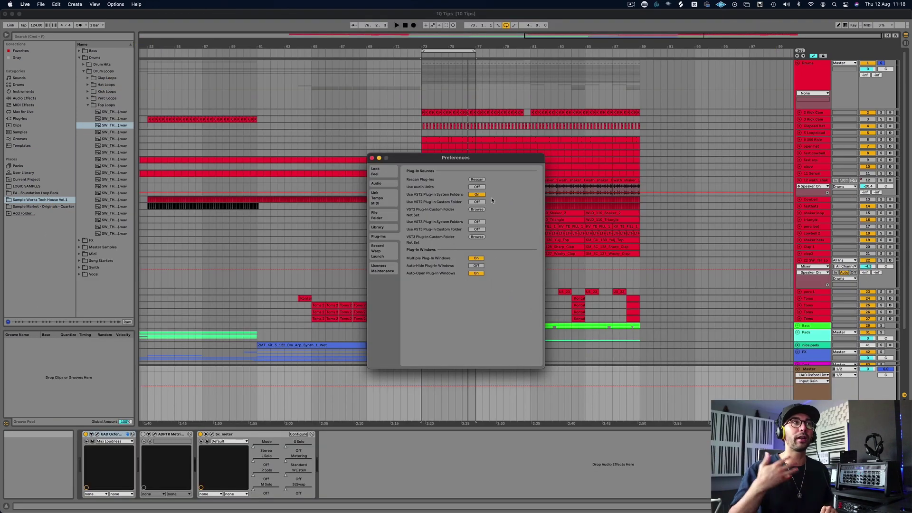
{"action": "left_click", "coordinate": [372, 158]}
{"action": "left_click", "coordinate": [19, 119]}
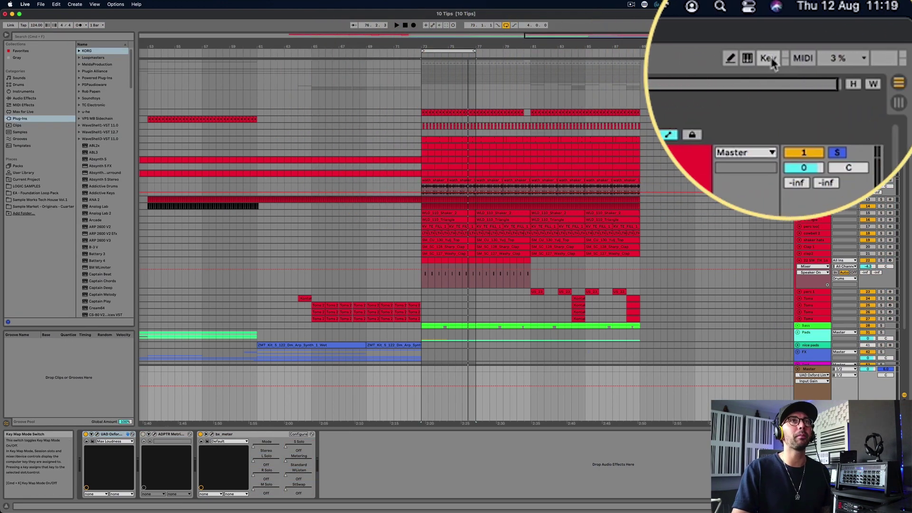
- Map the R key to the global Record button, then test-record briefly and stop
{"action": "left_click", "coordinate": [854, 25]}
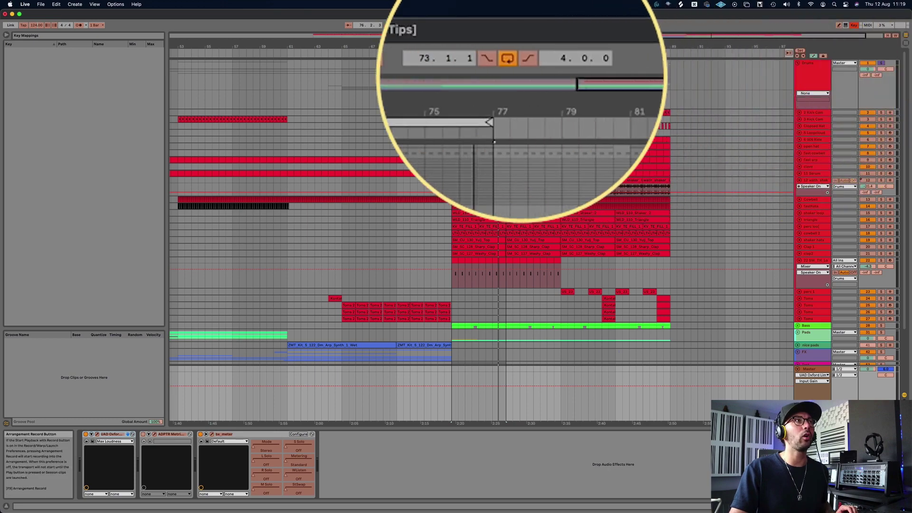
{"action": "left_click", "coordinate": [398, 24]}
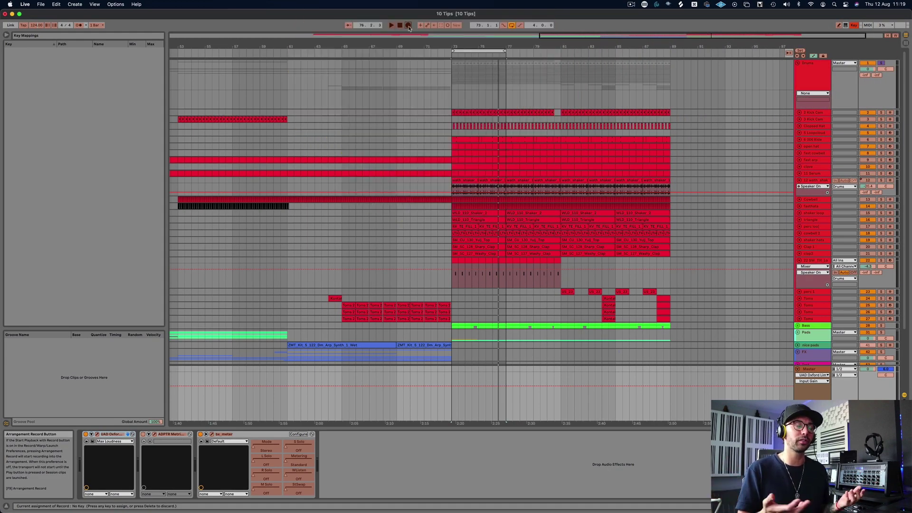
{"action": "key", "text": "r"}
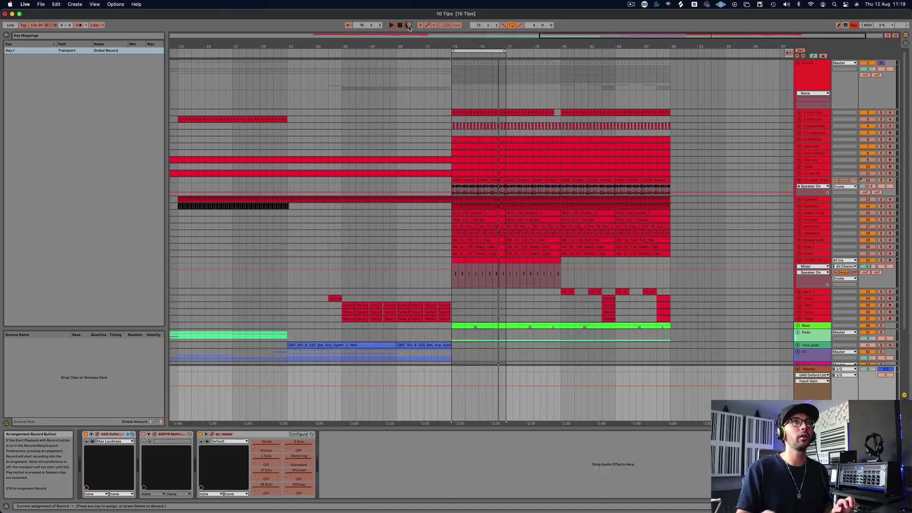
{"action": "left_click", "coordinate": [854, 25]}
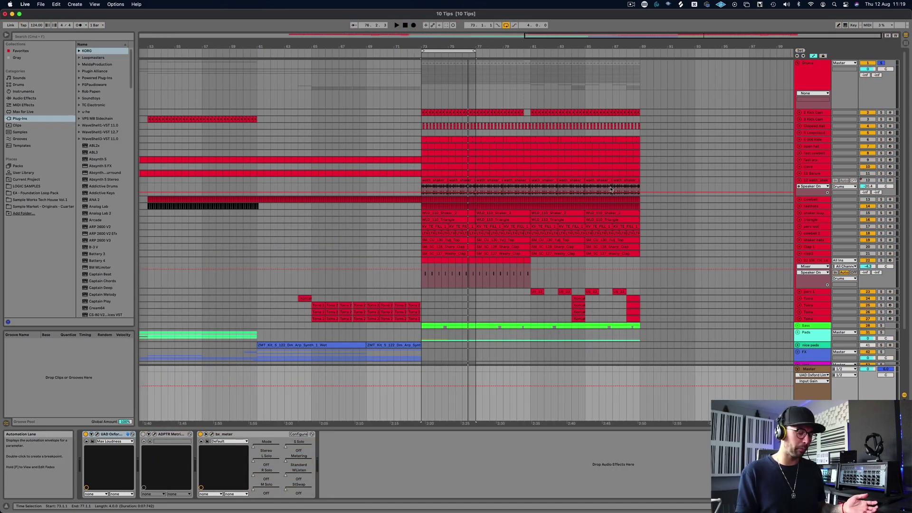
{"action": "key", "text": "r"}
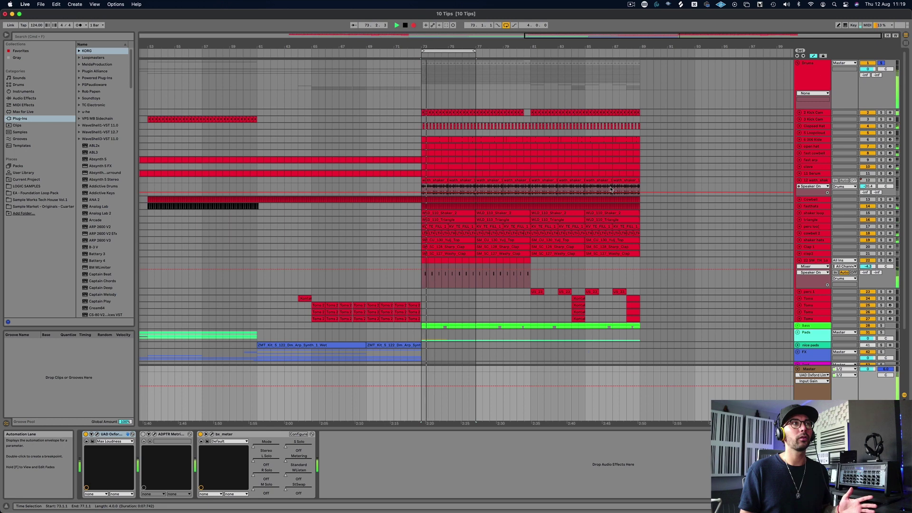
{"action": "key", "text": "space"}
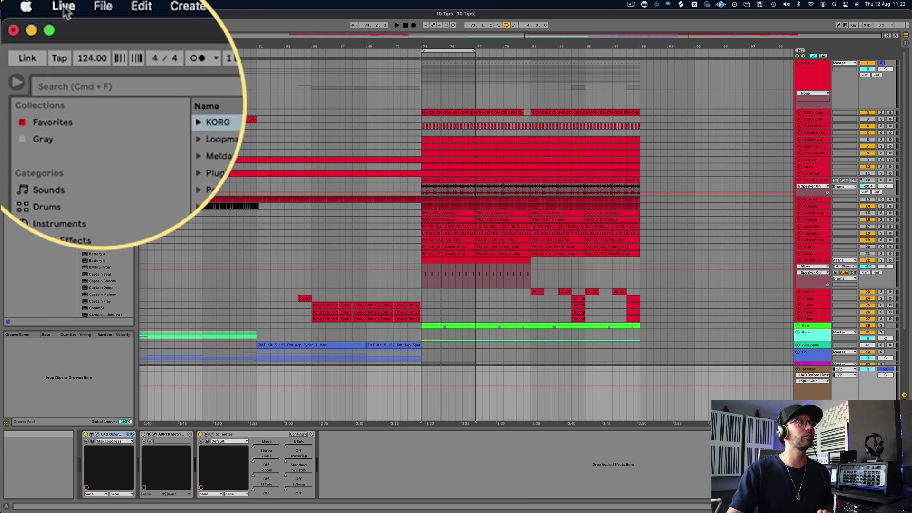
- Look over the Plug-Ins and File/Folder pages of Live's Preferences
{"action": "left_click", "coordinate": [26, 4]}
{"action": "left_click", "coordinate": [115, 61]}
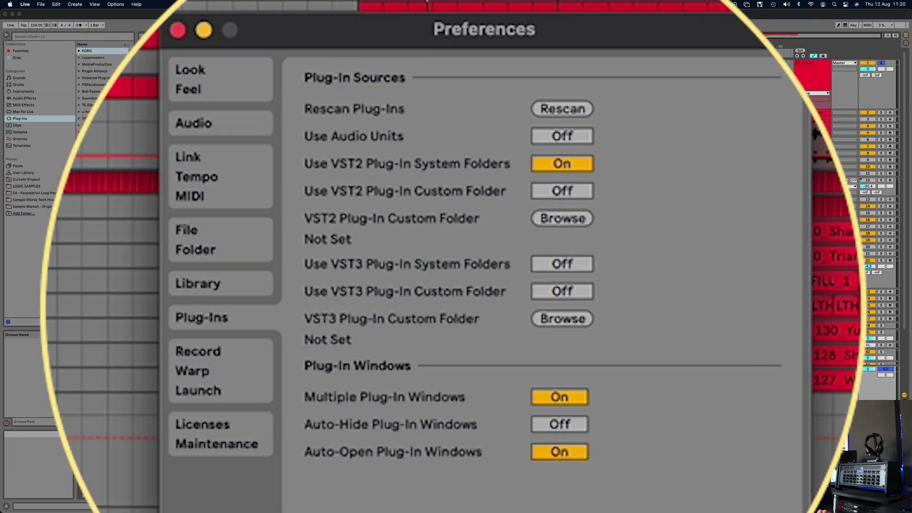
{"action": "left_click", "coordinate": [244, 238]}
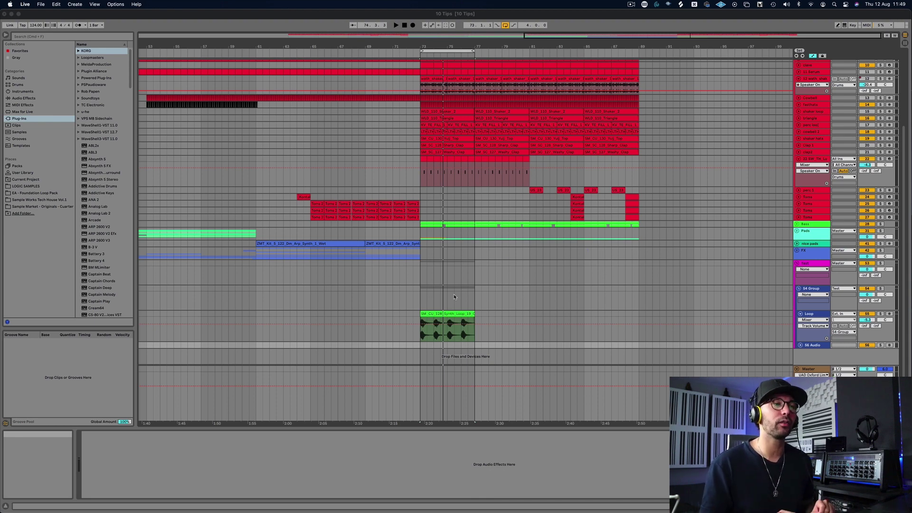
- Solo the Loop track and play it briefly to hear the synth loop alone
{"action": "left_click", "coordinate": [880, 314]}
{"action": "key", "text": "space"}
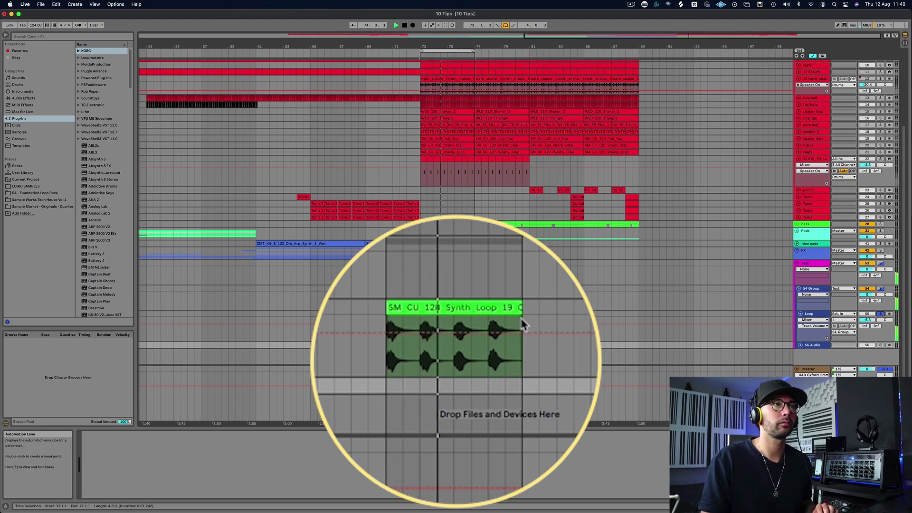
{"action": "key", "text": "space"}
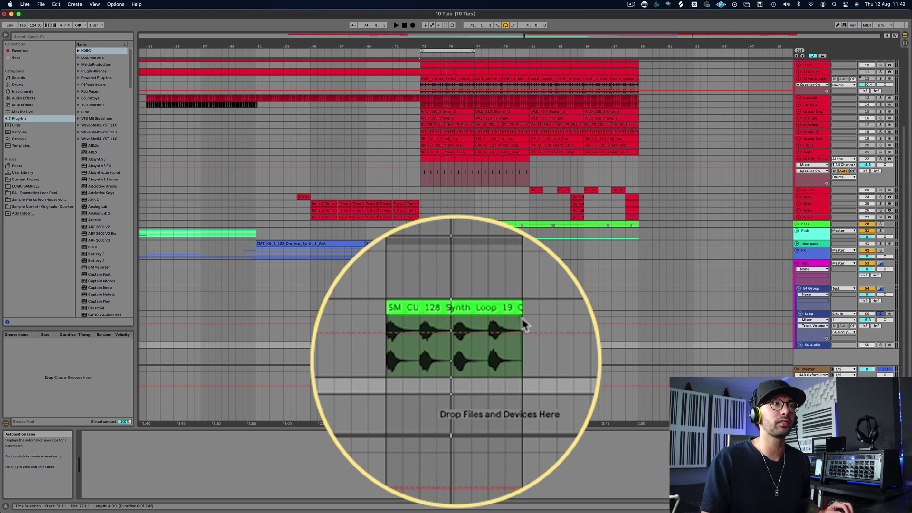
- Convert the SM CU 128 Synth Loop 19 clip's melody to a new MIDI track
{"action": "left_click", "coordinate": [458, 311]}
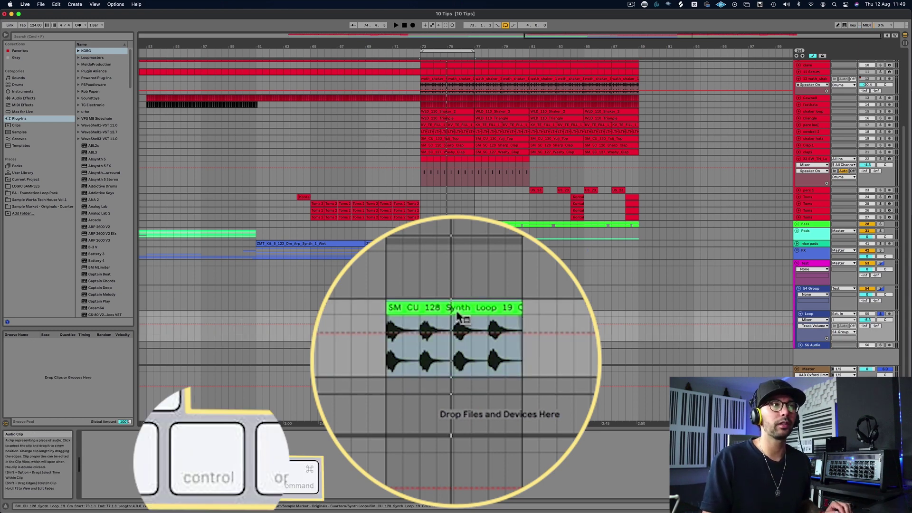
{"action": "left_click", "coordinate": [458, 312], "text": "ctrl"}
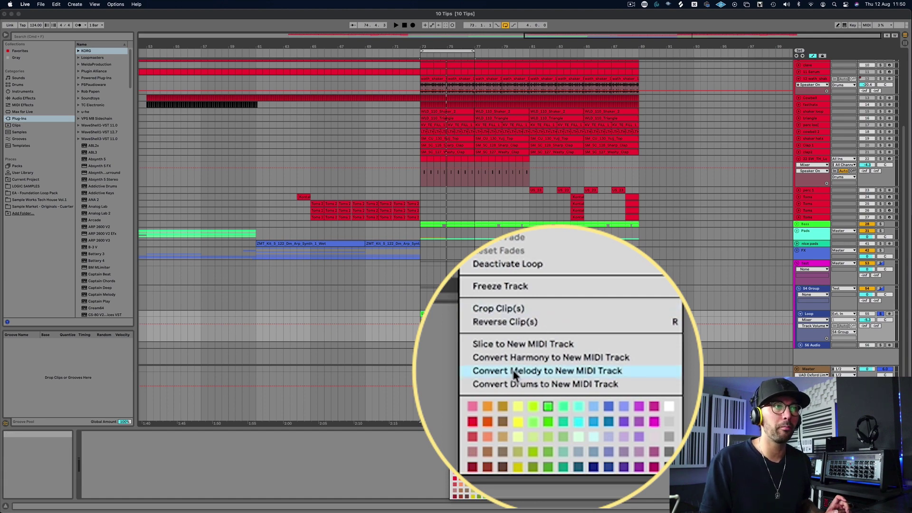
{"action": "left_click", "coordinate": [522, 459]}
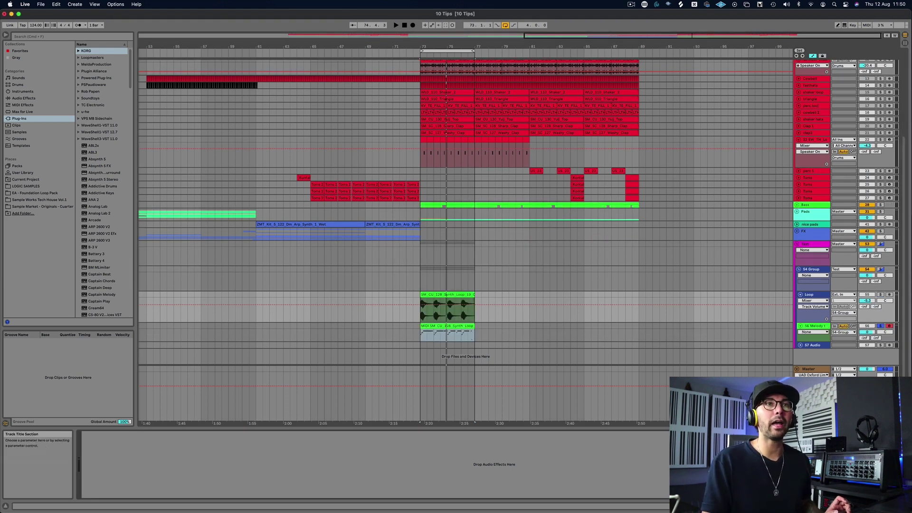
- Select the 56 Melody track to show its Melody to MIDI and Analog devices
{"action": "left_click", "coordinate": [825, 328]}
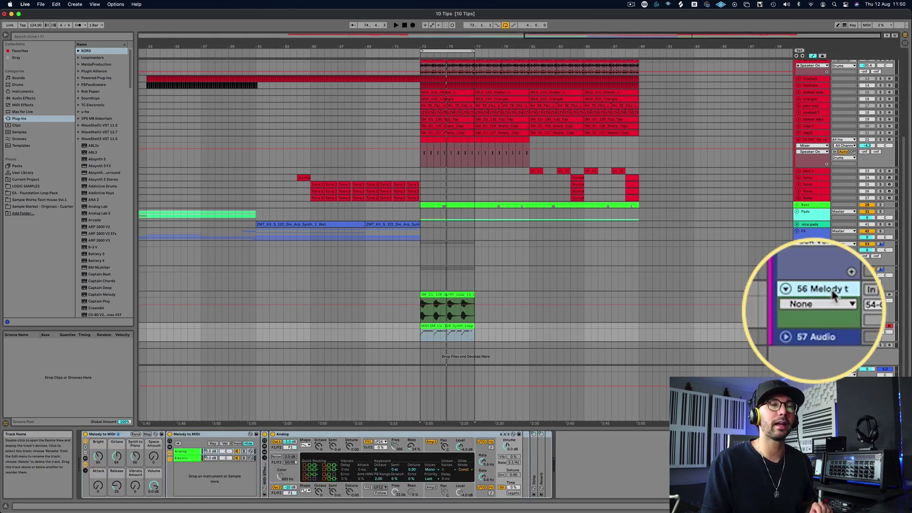
- Open the converted Melody clip in the piano roll and play its F4, E4, D4, C4 notes
{"action": "double_click", "coordinate": [437, 335]}
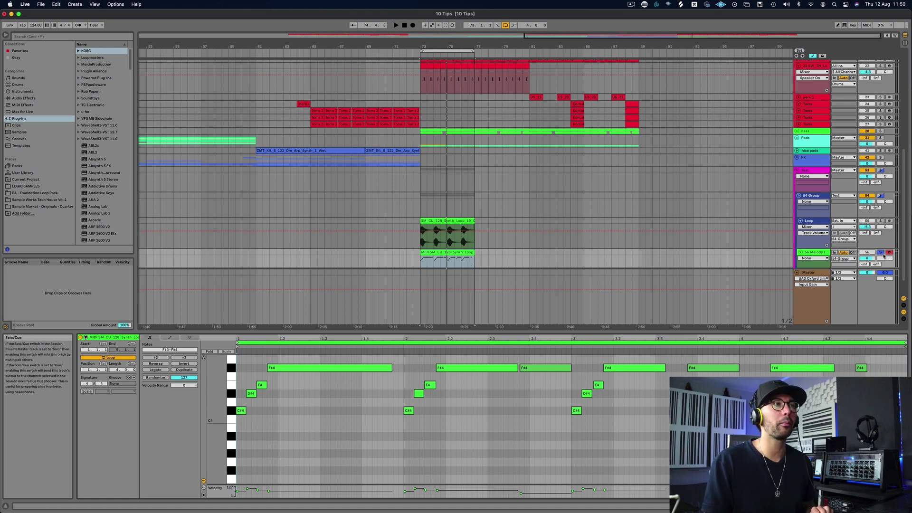
{"action": "key", "text": "space"}
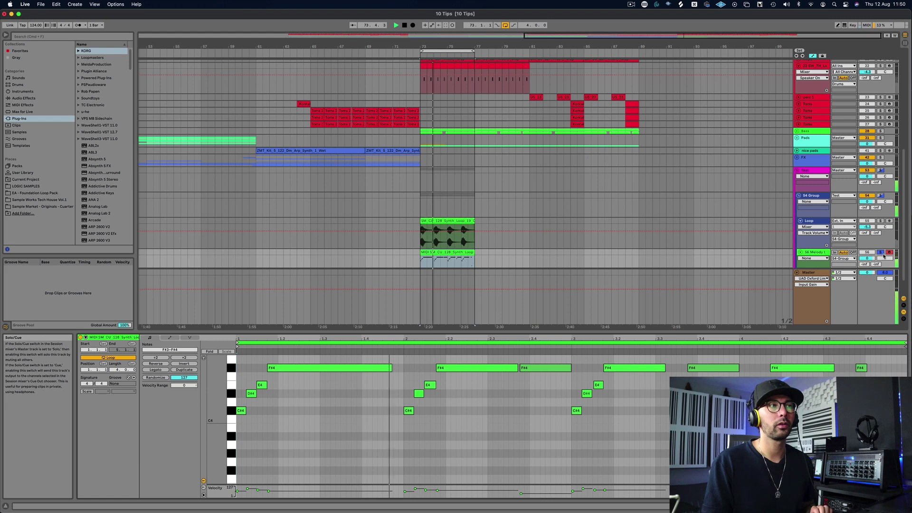